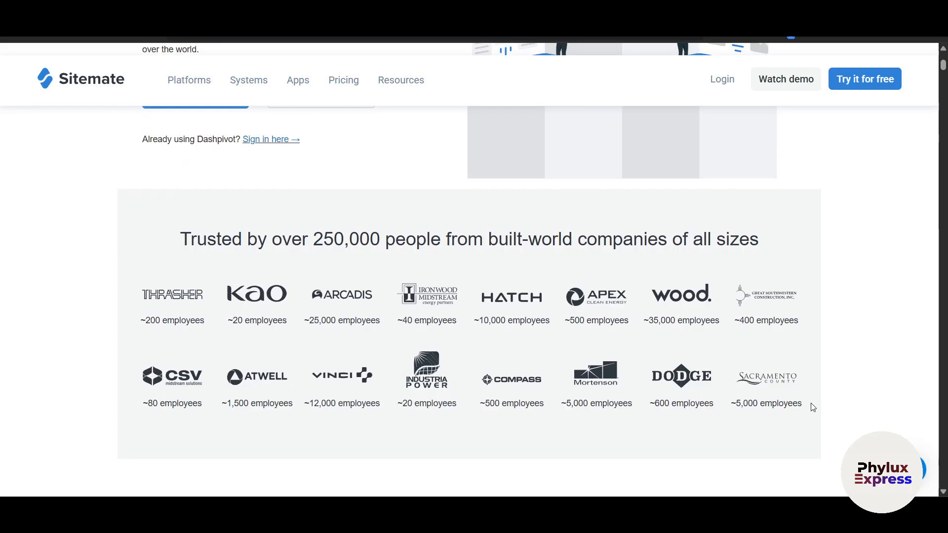
Scroll the Google results for dashpivot and open the Dashpivot Systems Cloud pricing page.
scroll(813, 407, down, 4)
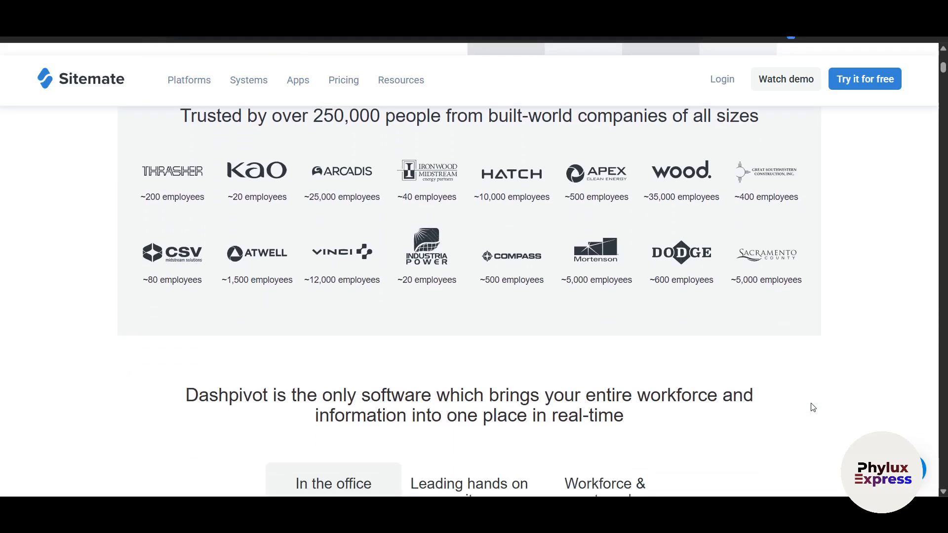
scroll(813, 408, down, 3)
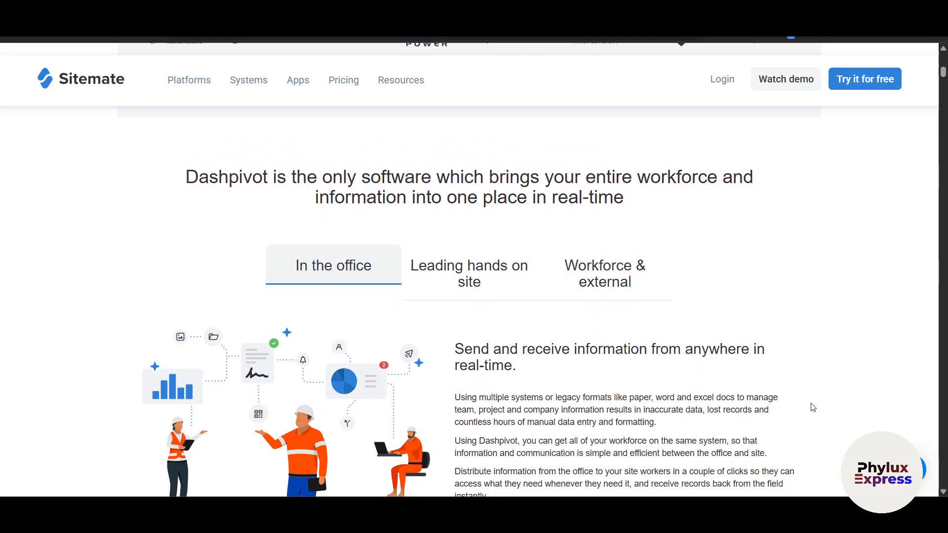
scroll(813, 407, down, 4)
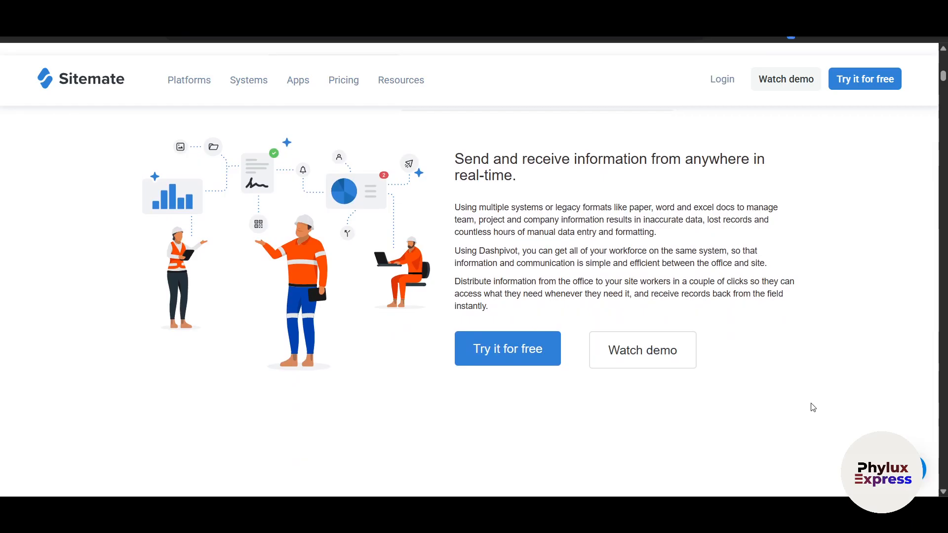
scroll(813, 408, down, 2)
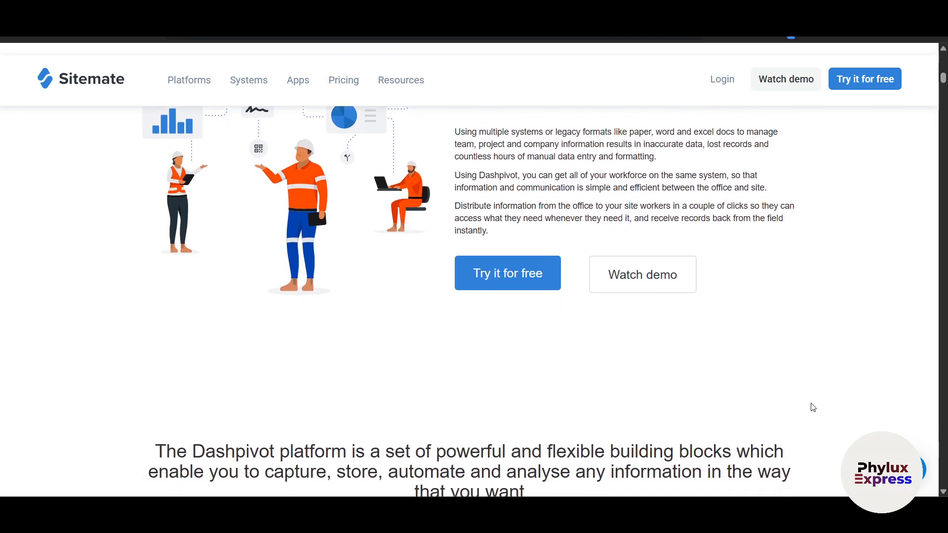
scroll(813, 407, down, 2)
scroll(811, 406, up, 5)
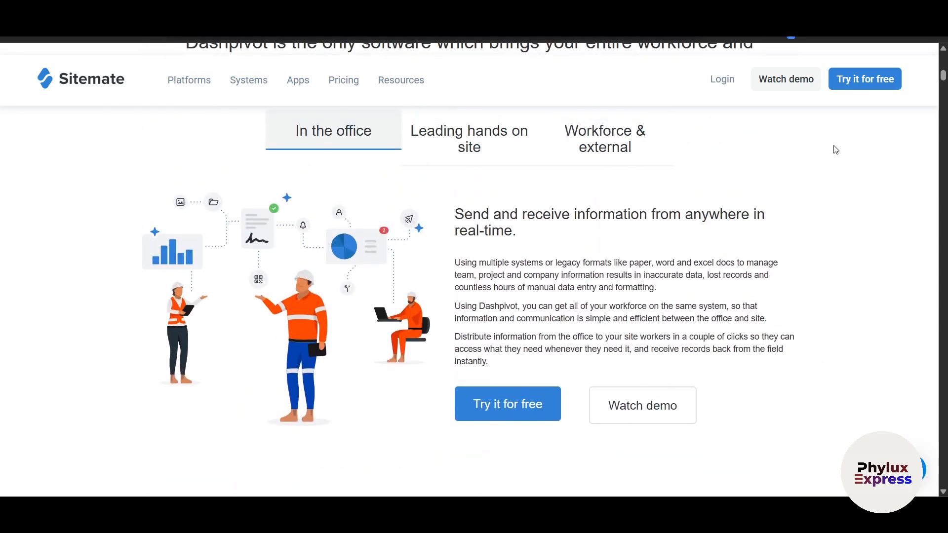
scroll(795, 281, up, 10)
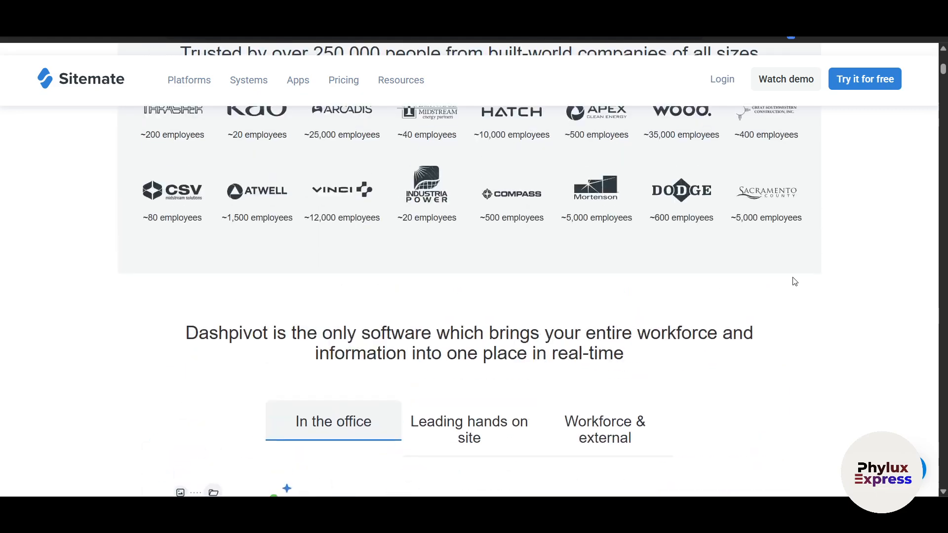
mouse_move(351, 101)
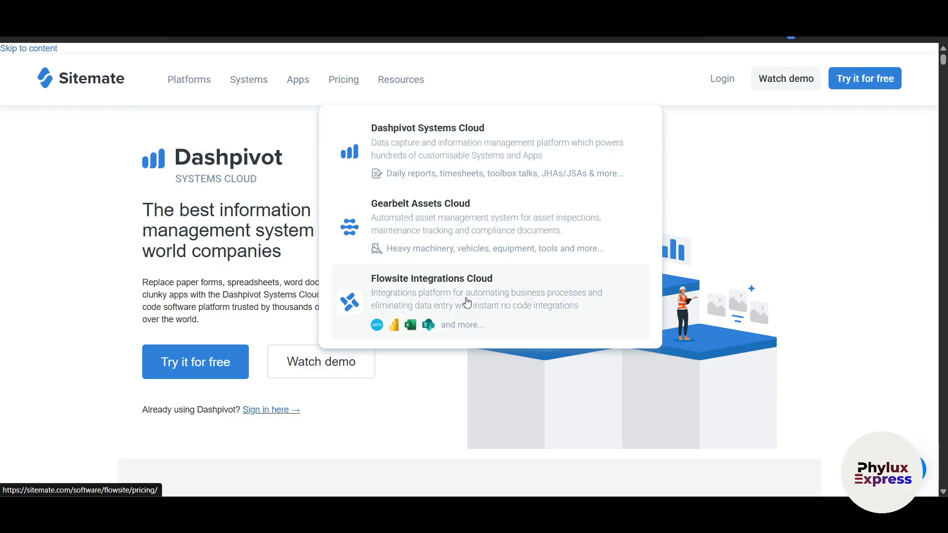
click(444, 170)
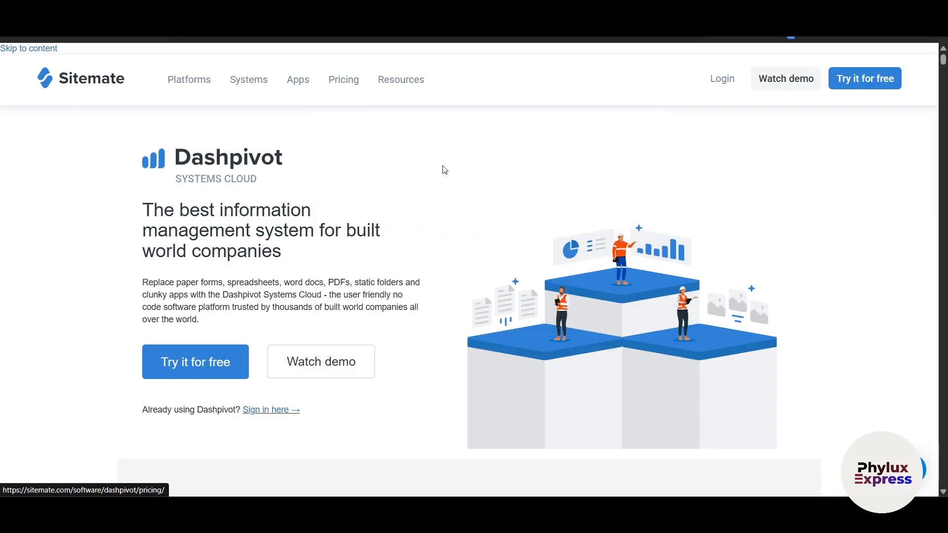
Test the Contributors slider, restore 11-30, and scroll through the plan comparison table.
scroll(425, 292, down, 5)
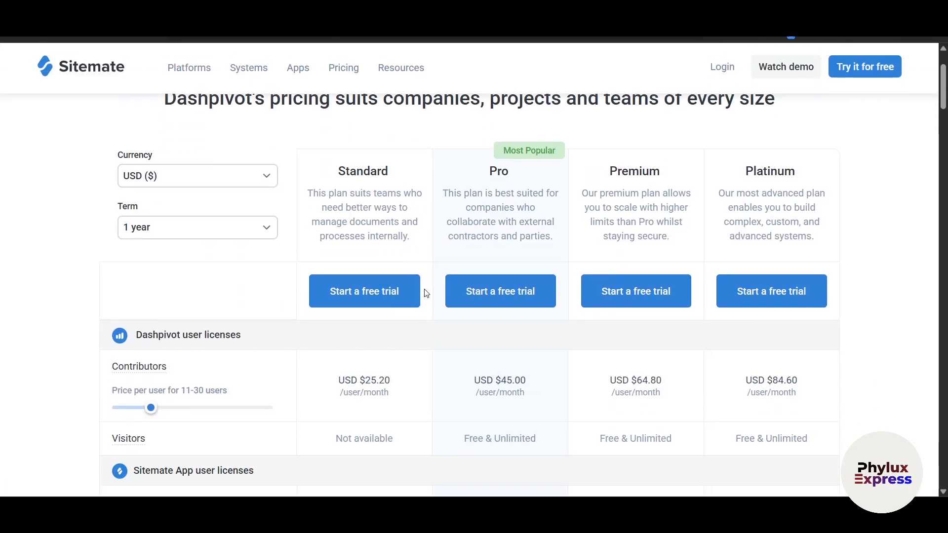
scroll(425, 292, down, 1)
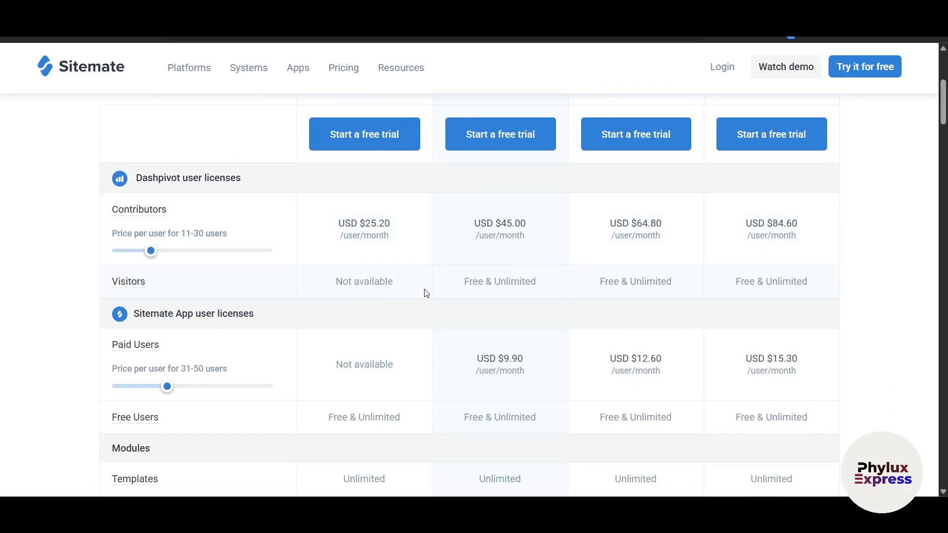
mouse_move(153, 225)
mouse_down()
mouse_move(197, 226)
mouse_move(158, 221)
mouse_up()
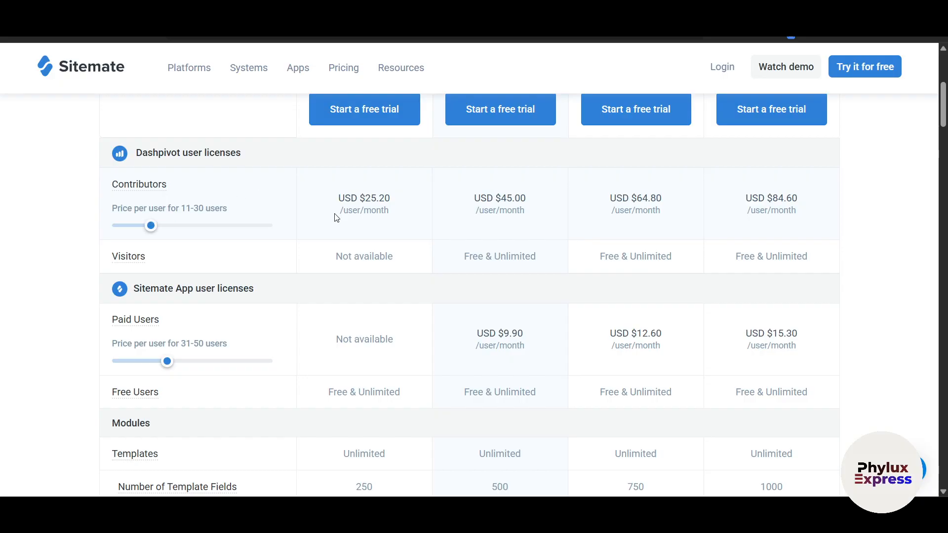
scroll(335, 218, up, 5)
scroll(335, 213, down, 2)
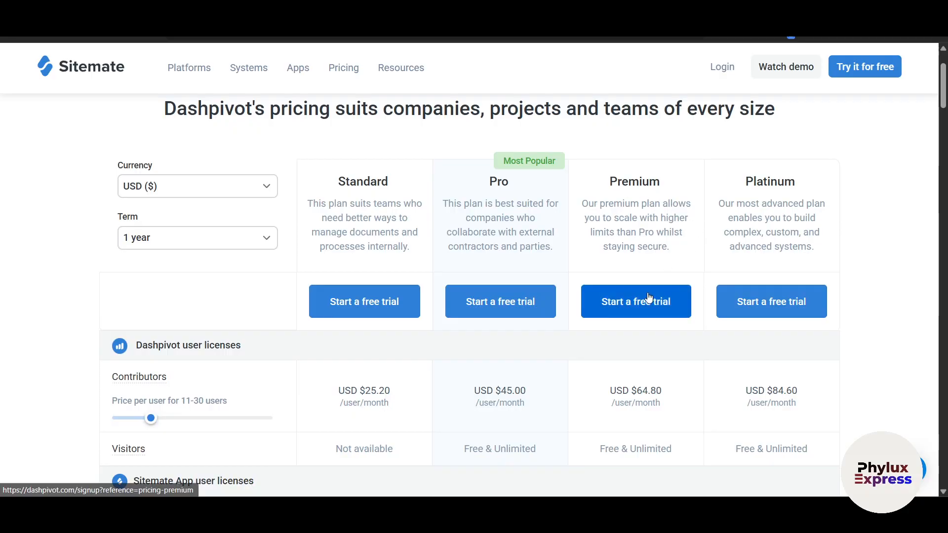
scroll(650, 296, down, 5)
scroll(650, 296, down, 10)
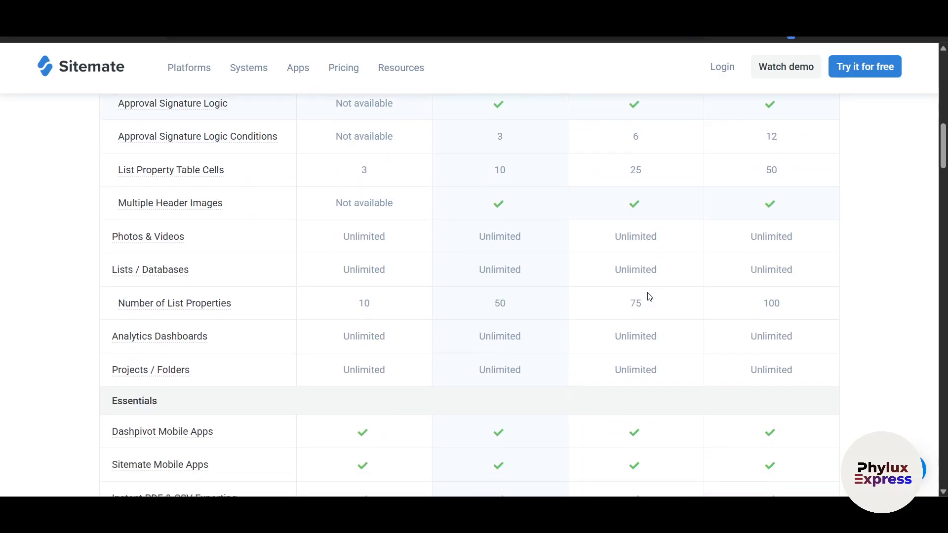
scroll(650, 296, down, 3)
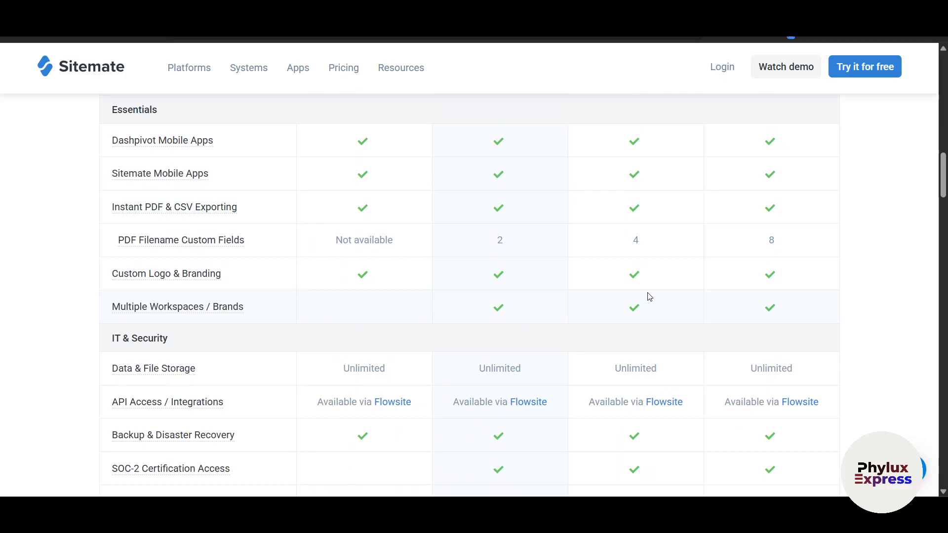
scroll(650, 297, down, 3)
scroll(649, 295, up, 20)
scroll(649, 293, up, 3)
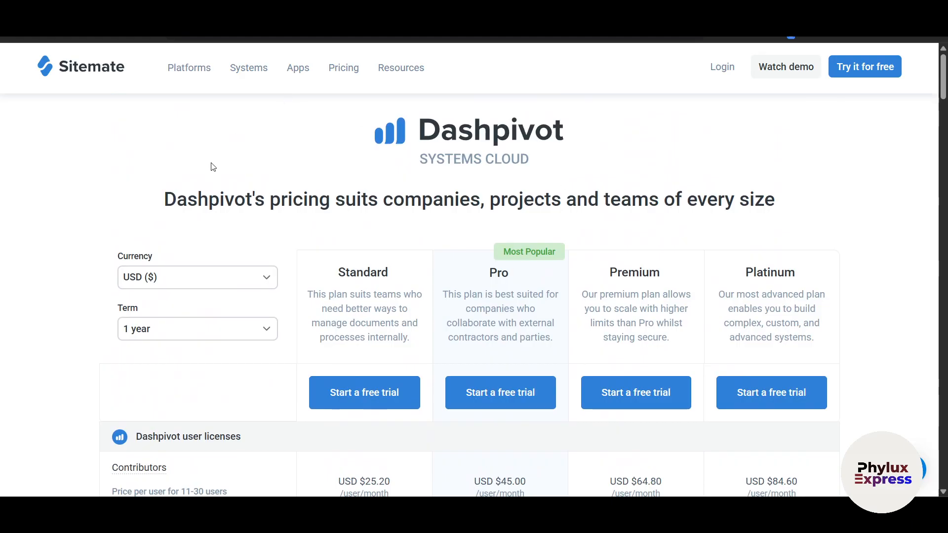
scroll(213, 167, left, 5)
scroll(213, 167, left, 5)
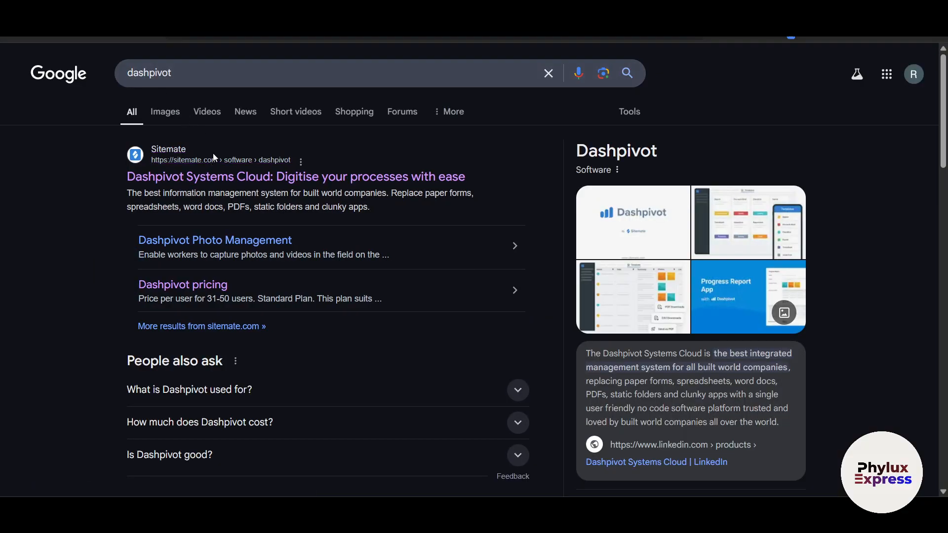
Open the first Sitemate Dashpivot result and start the 'Try it for free' sign-up.
click(230, 176)
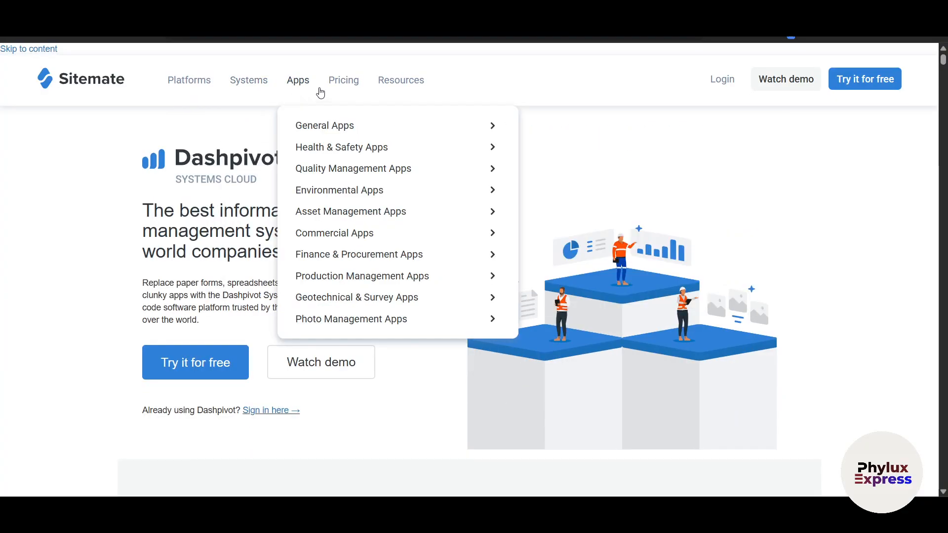
mouse_move(345, 82)
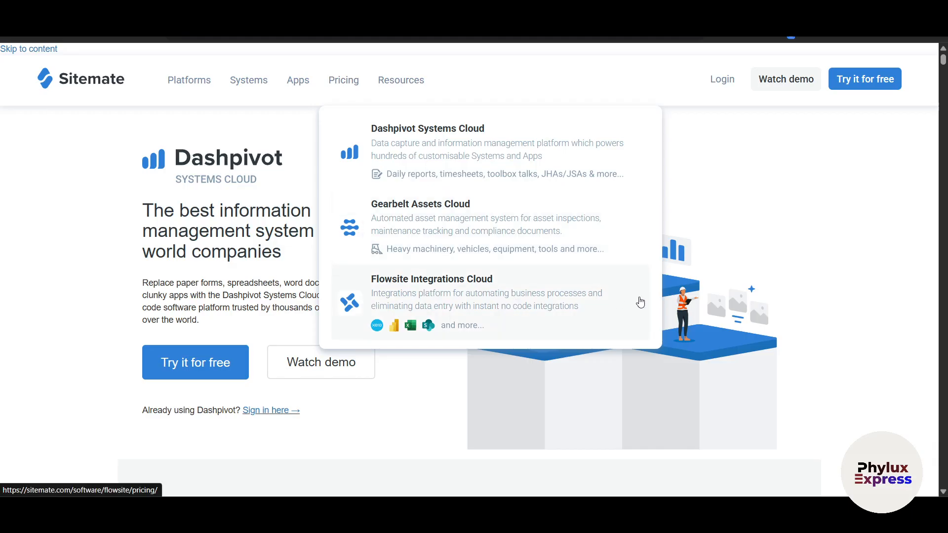
click(847, 90)
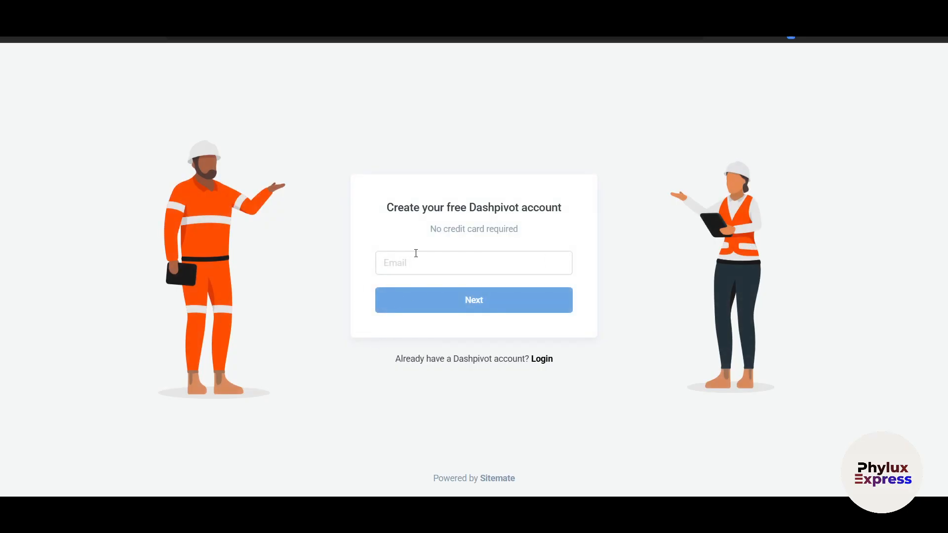
Paste the account e-mail address and continue to the rest of the sign-up form.
click(416, 254)
key(ctrl+v)
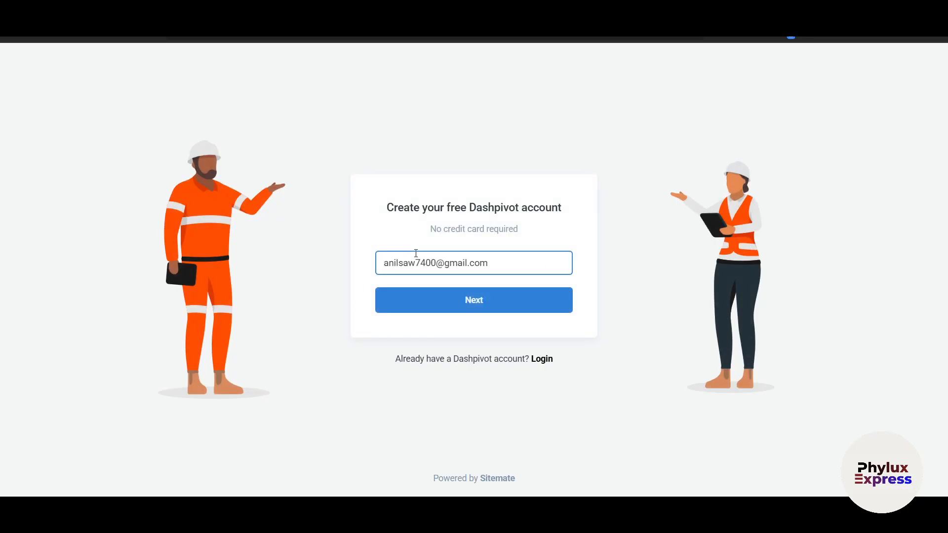
click(568, 293)
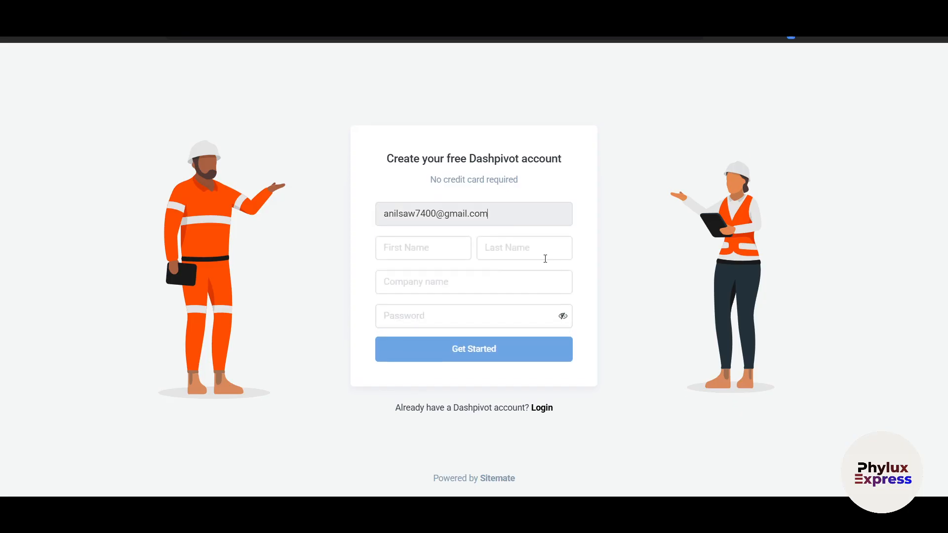
Enter the first and last name, company 'Hvd' and a password, then submit the form.
click(411, 246)
key(Tab)
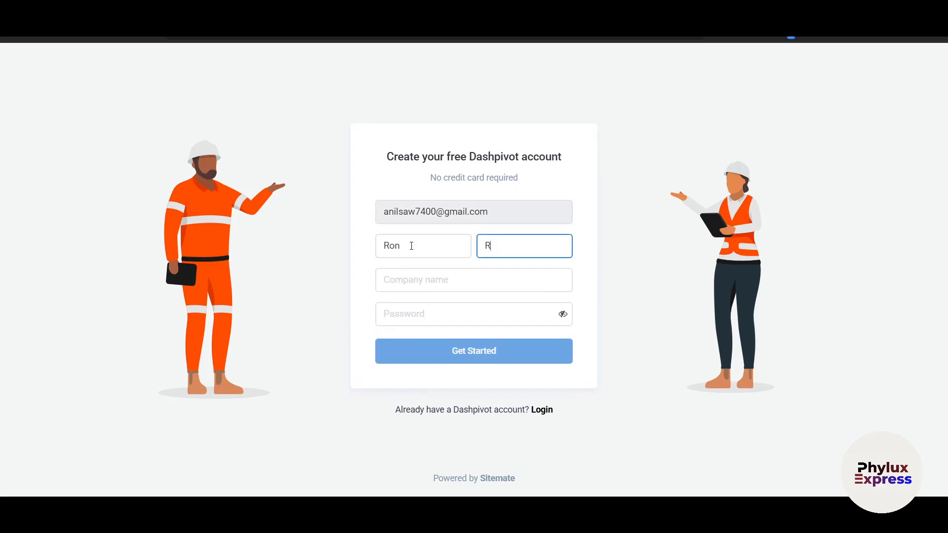
key(Tab)
key(Tab)
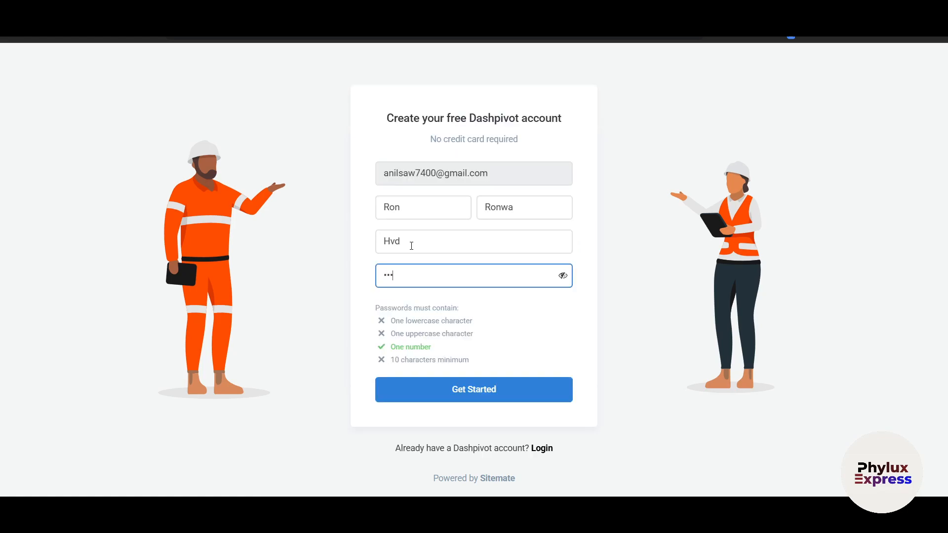
key(ctrl+a)
click(467, 393)
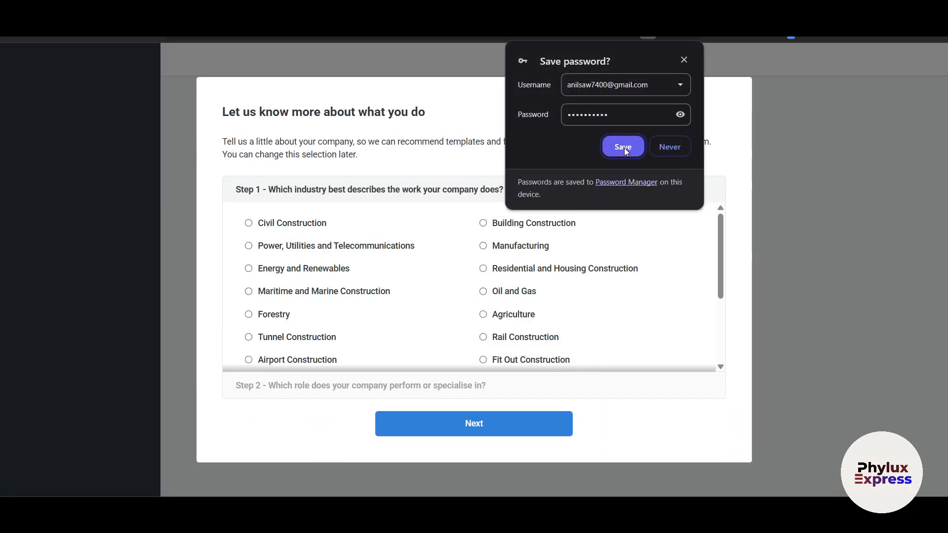
Dismiss the save-password prompt, choose Civil Construction and Operator, and complete the phone dialog.
click(684, 60)
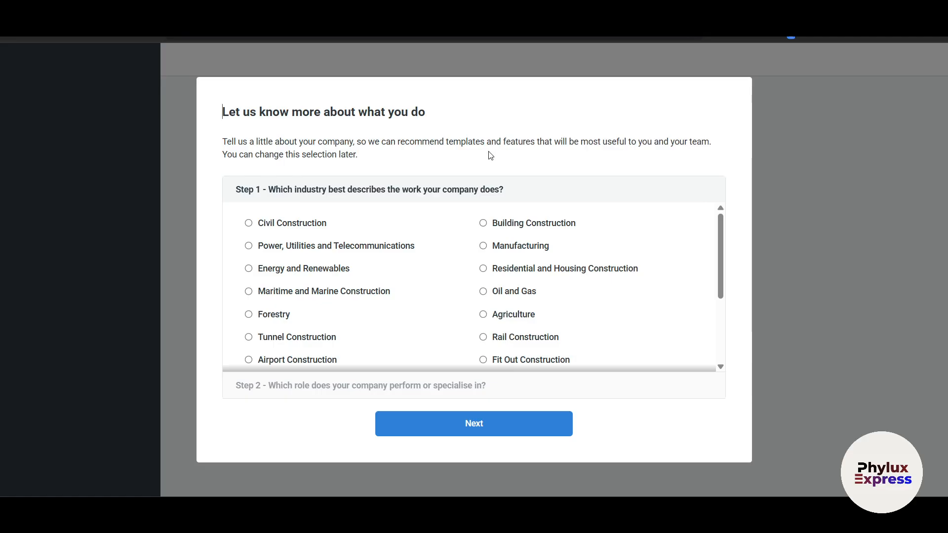
scroll(447, 245, down, 5)
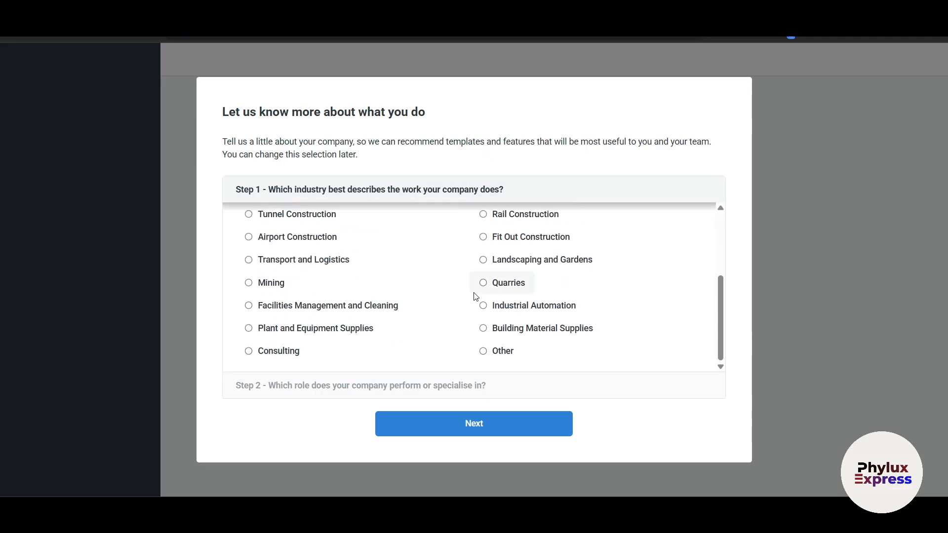
scroll(476, 297, up, 5)
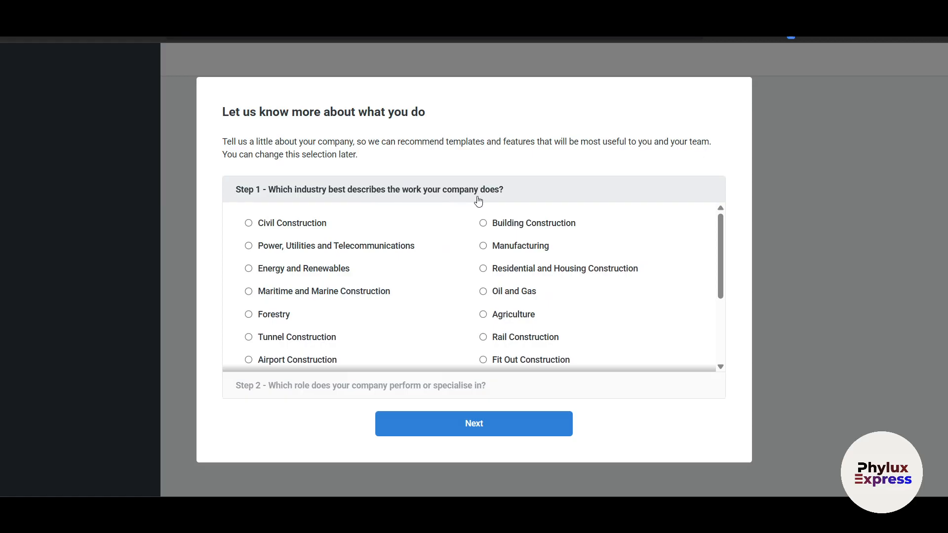
click(249, 222)
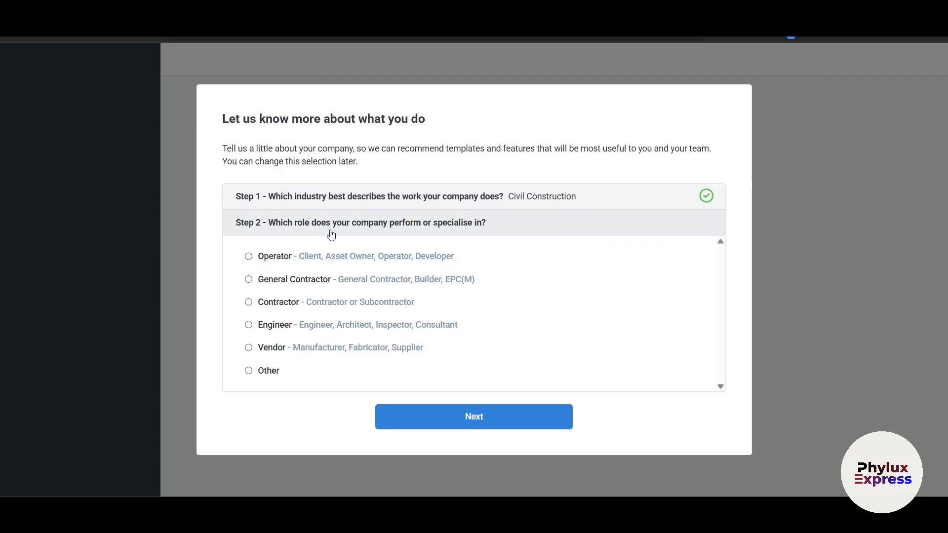
click(249, 257)
click(479, 349)
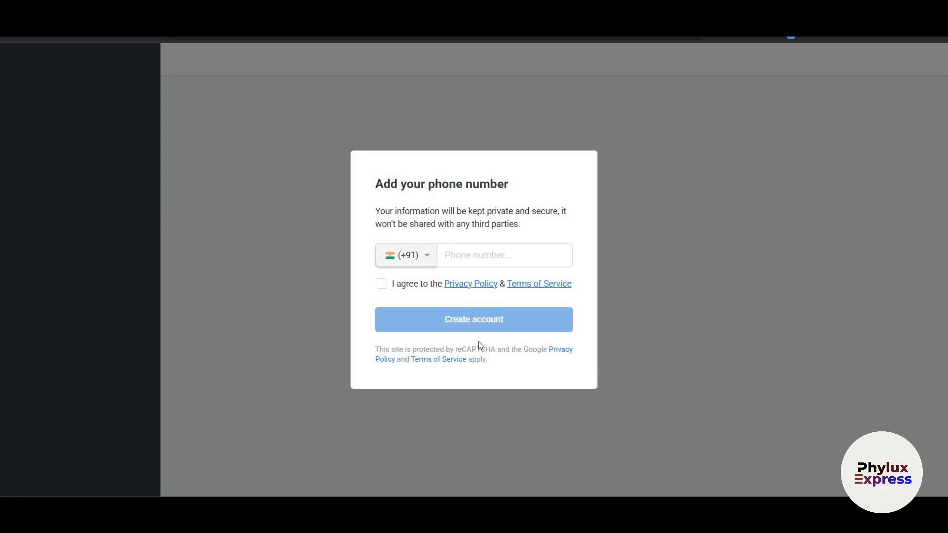
click(472, 254)
key(Tab)
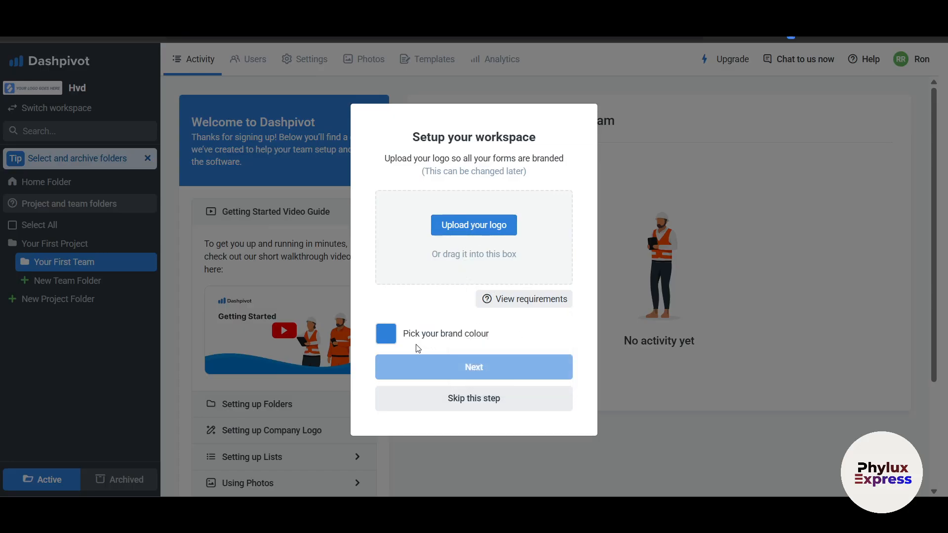
Set the brand colour to a bright lime with the colour picker.
click(388, 338)
click(425, 366)
drag(426, 366, 438, 383)
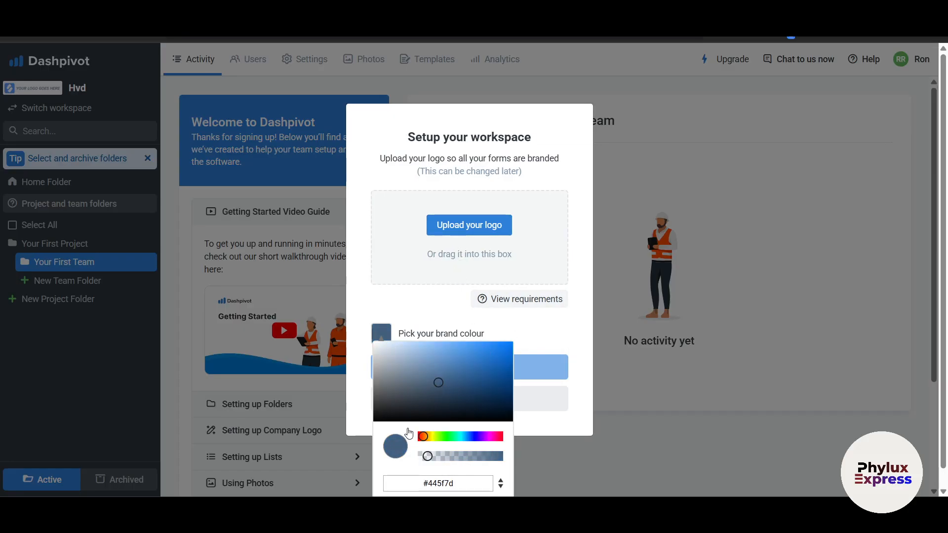
drag(428, 438, 441, 441)
mouse_move(439, 383)
mouse_down()
mouse_move(437, 355)
mouse_move(555, 328)
mouse_up()
click(554, 328)
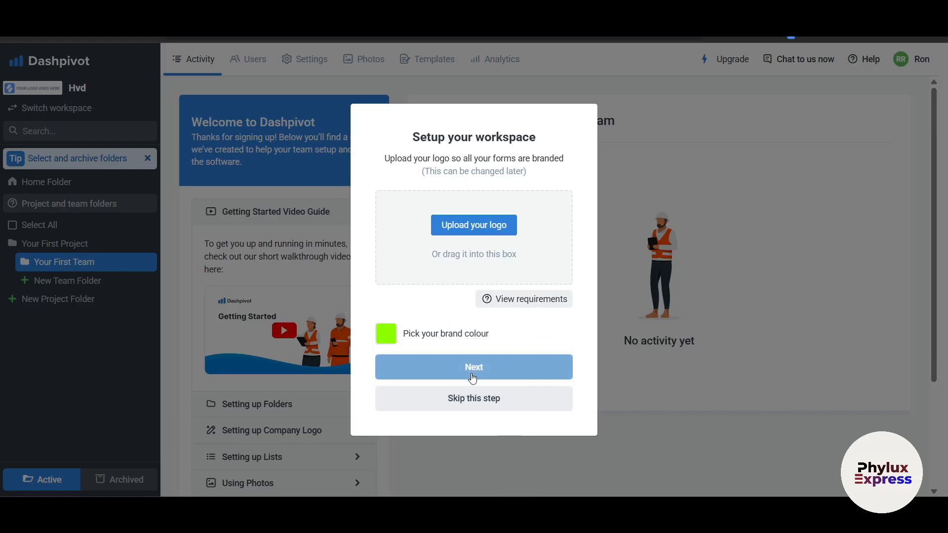
Skip the logo upload and accept the prefilled signature name.
click(470, 398)
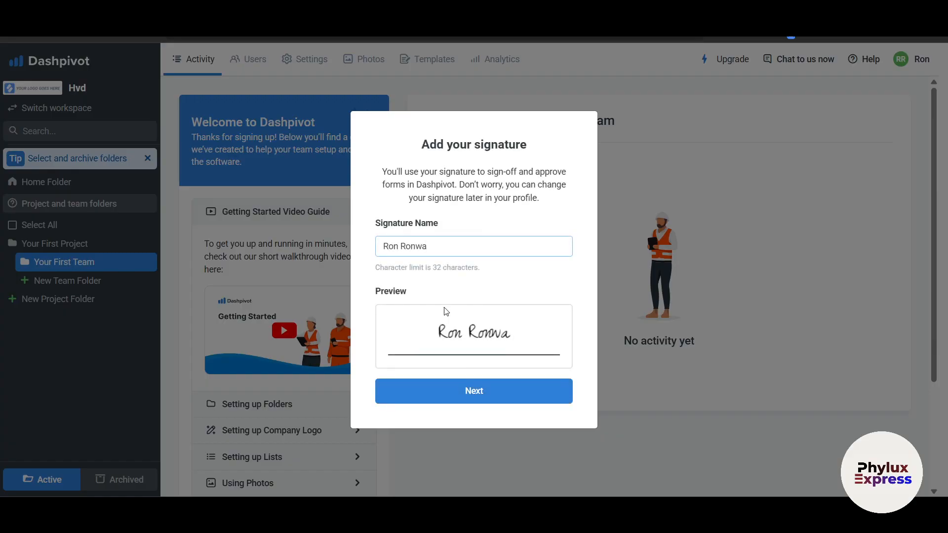
drag(443, 246, 380, 246)
click(453, 391)
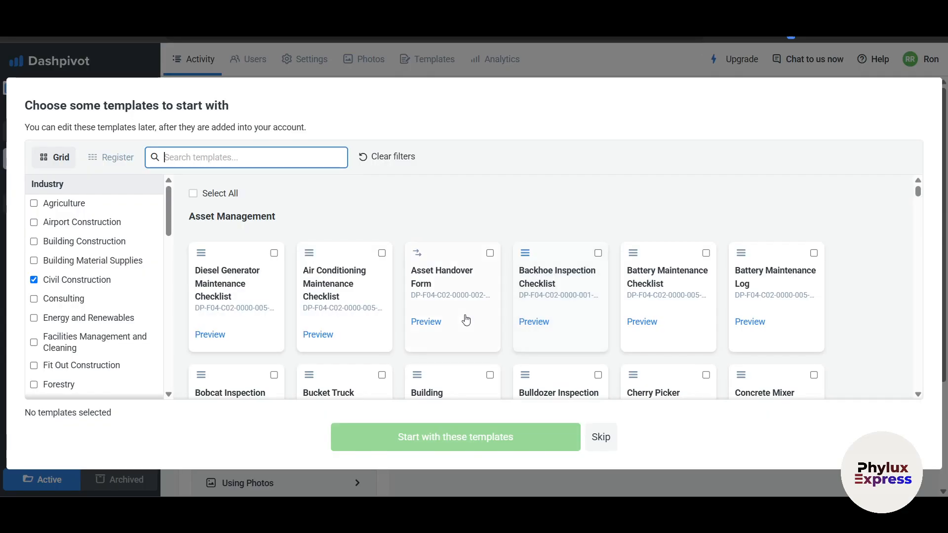
Scroll through the Civil Construction starter templates and skip without adding any.
scroll(415, 320, down, 5)
scroll(418, 321, up, 5)
scroll(55, 299, down, 2)
scroll(62, 257, up, 2)
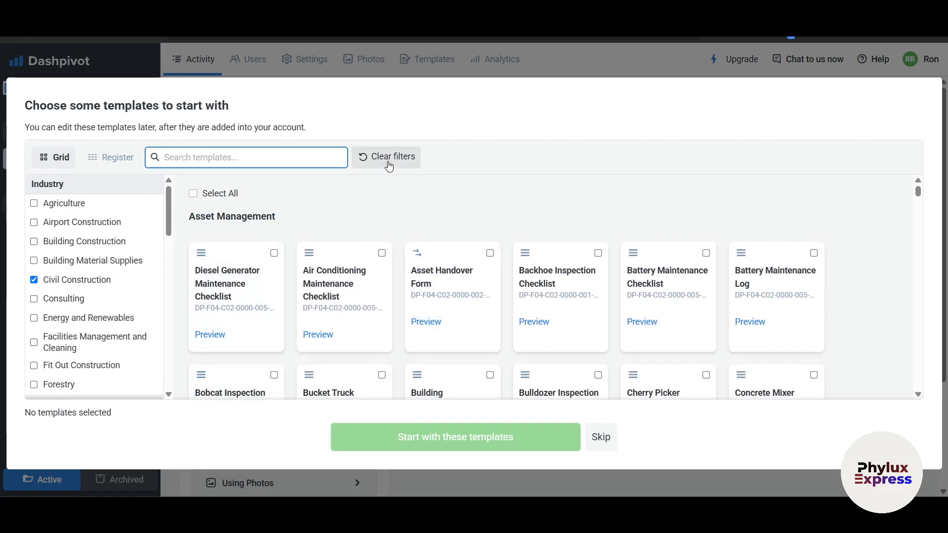
scroll(89, 303, down, 6)
scroll(91, 307, down, 2)
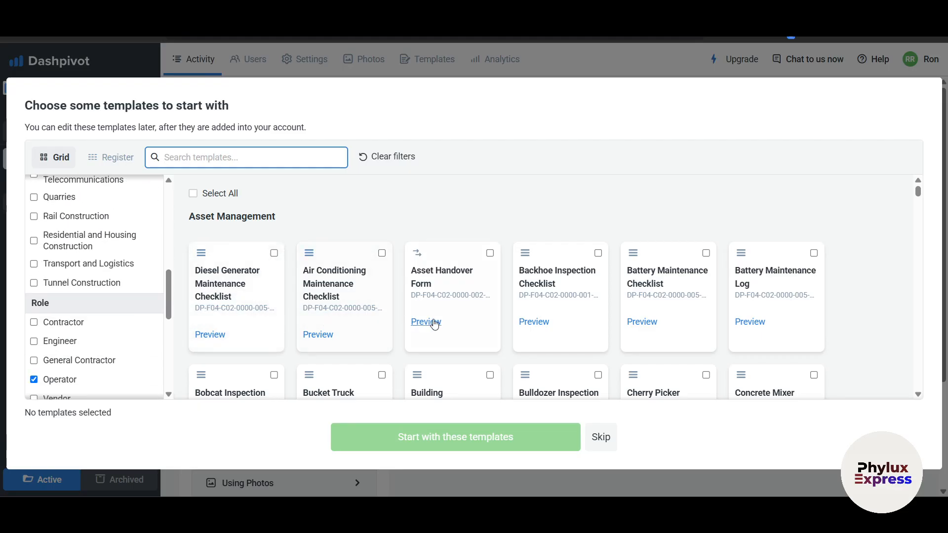
scroll(432, 321, down, 10)
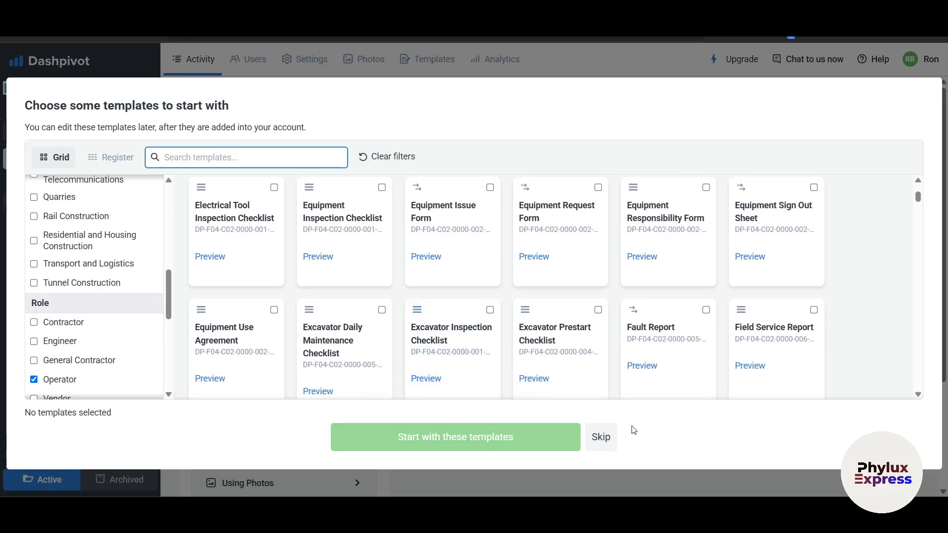
click(606, 441)
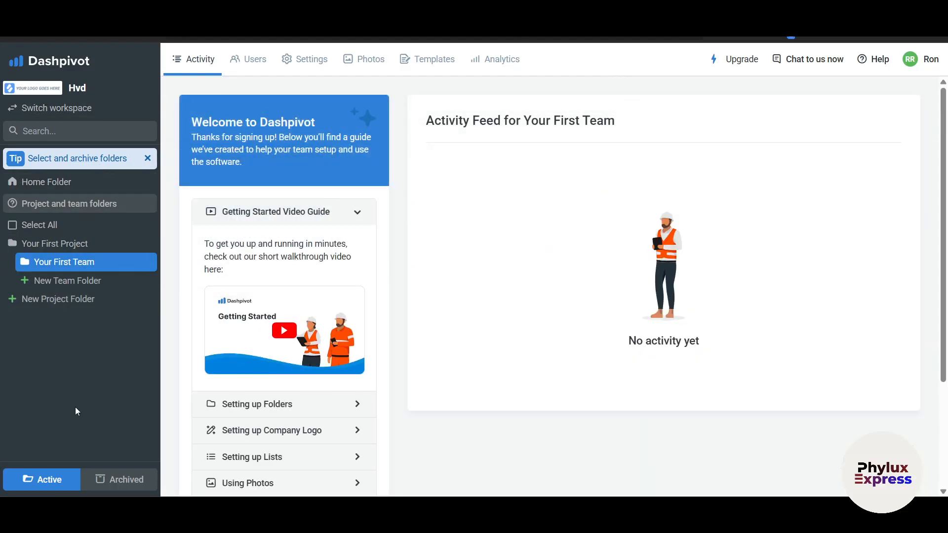
Go to the Home Folder and open Switch Workspace, which lists only Hvd.
click(55, 186)
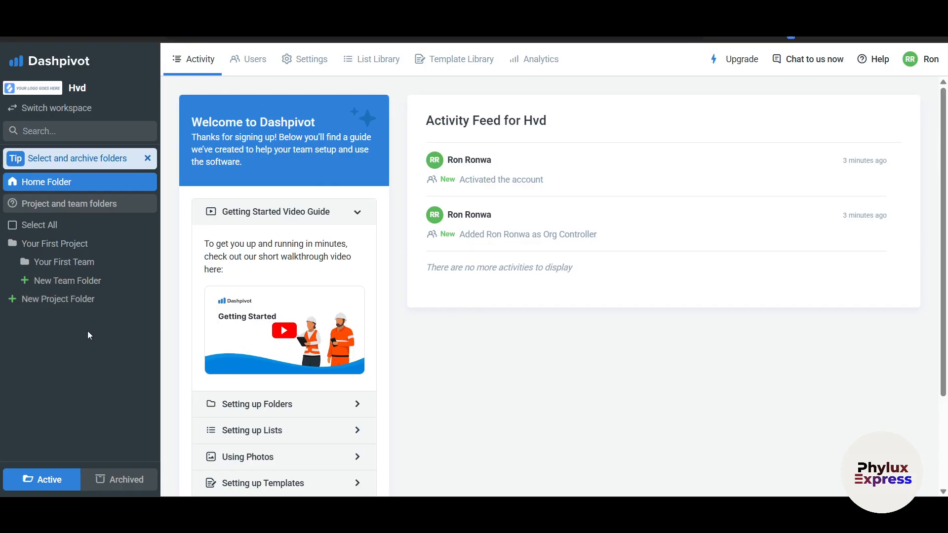
mouse_move(55, 156)
click(42, 109)
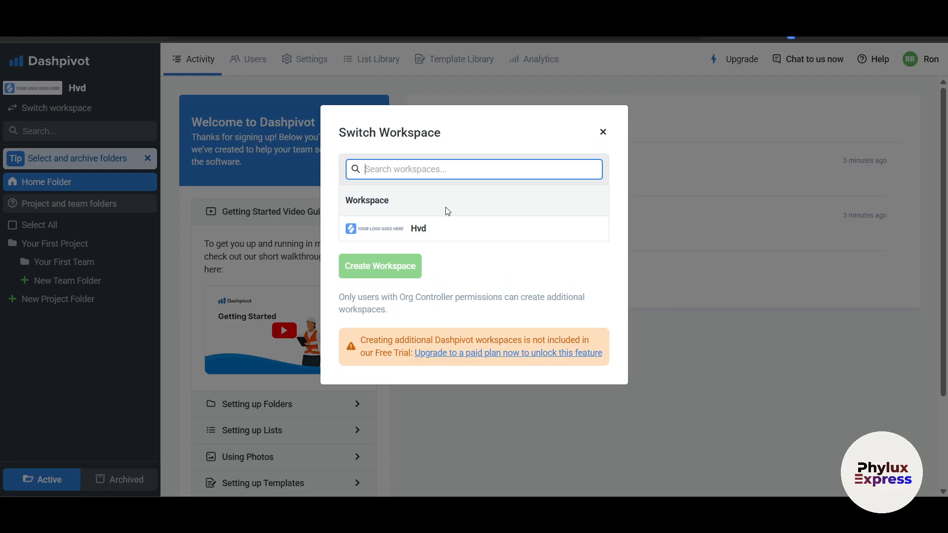
Close the Switch Workspace dialog and scroll through the Hvd Activity Feed.
click(604, 132)
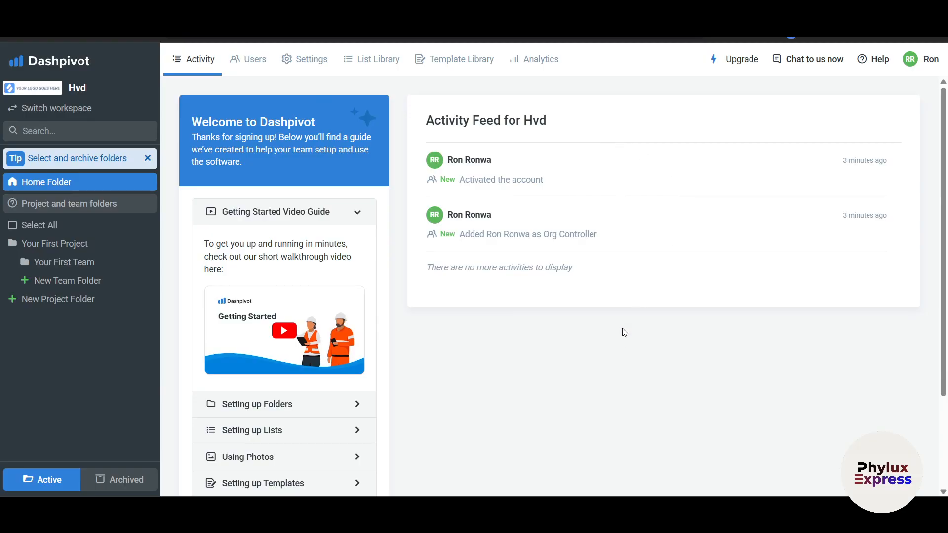
scroll(625, 336, down, 3)
scroll(624, 345, up, 3)
scroll(529, 438, down, 3)
scroll(529, 438, up, 3)
scroll(639, 325, down, 3)
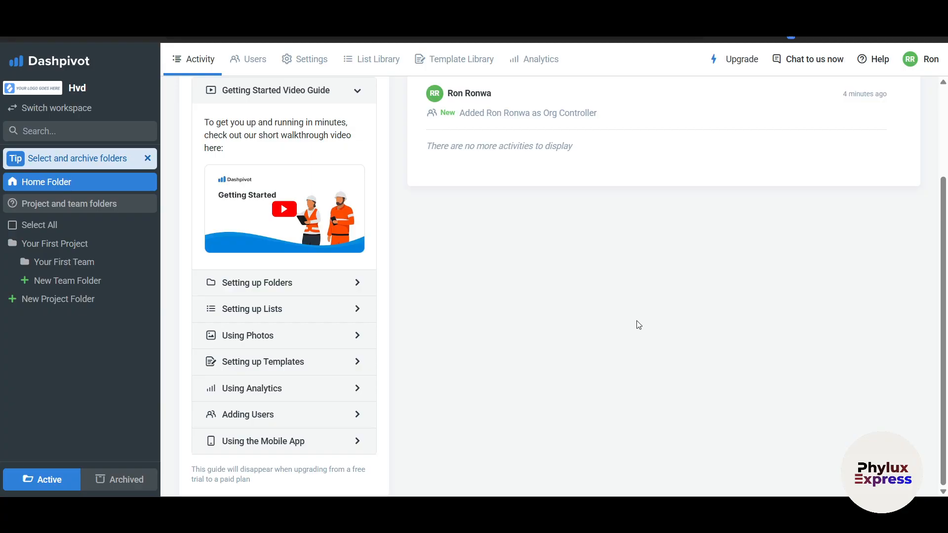
scroll(639, 325, up, 3)
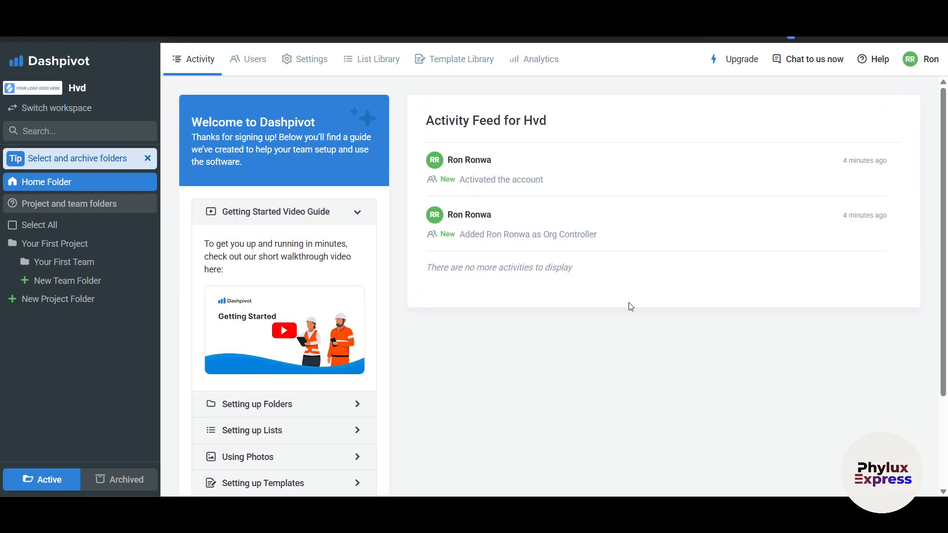
scroll(662, 350, down, 2)
scroll(662, 351, up, 2)
Check archived folders, open Your First Project, confirm none archived, and view its Users page.
right_click(83, 267)
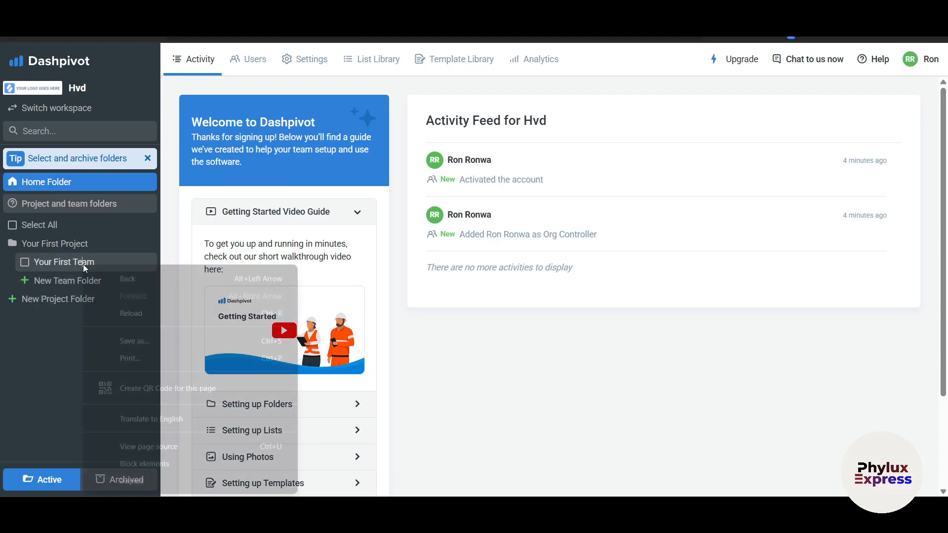
click(5, 366)
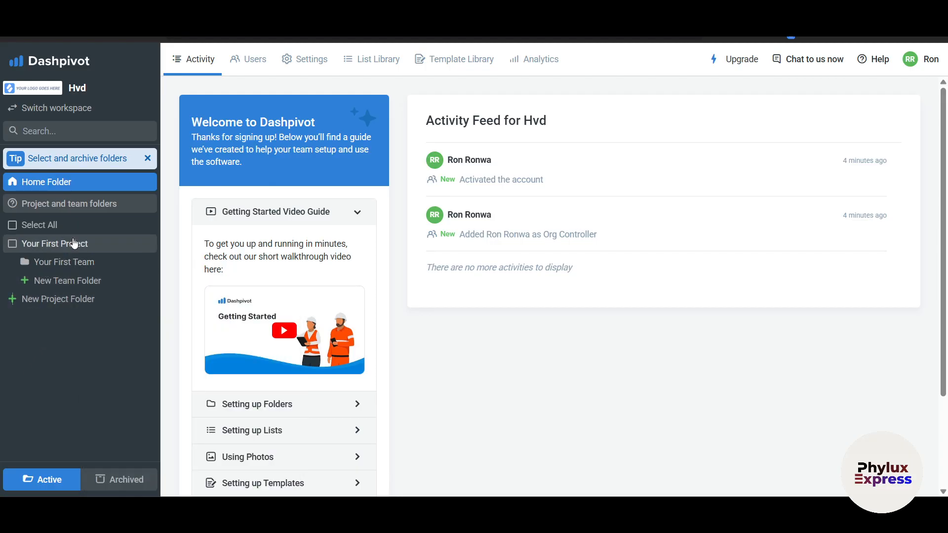
click(105, 480)
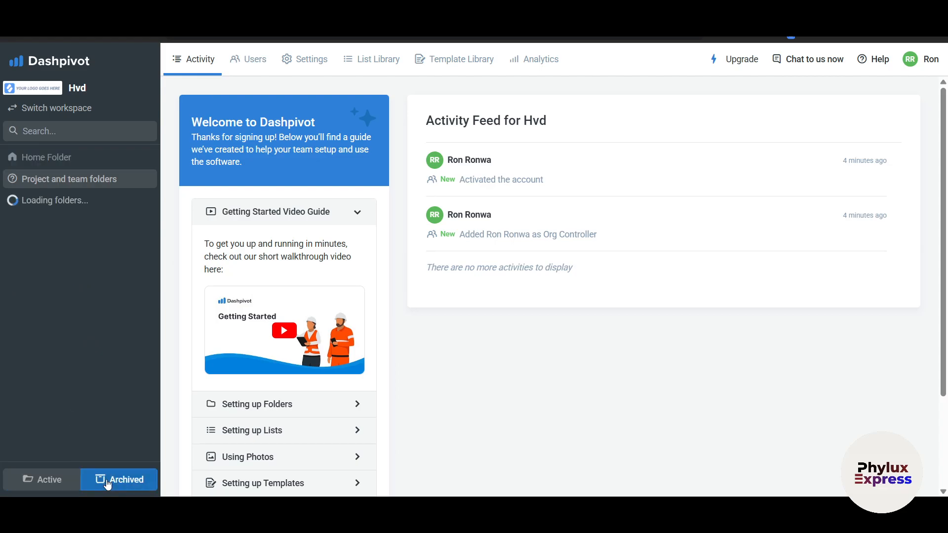
click(29, 482)
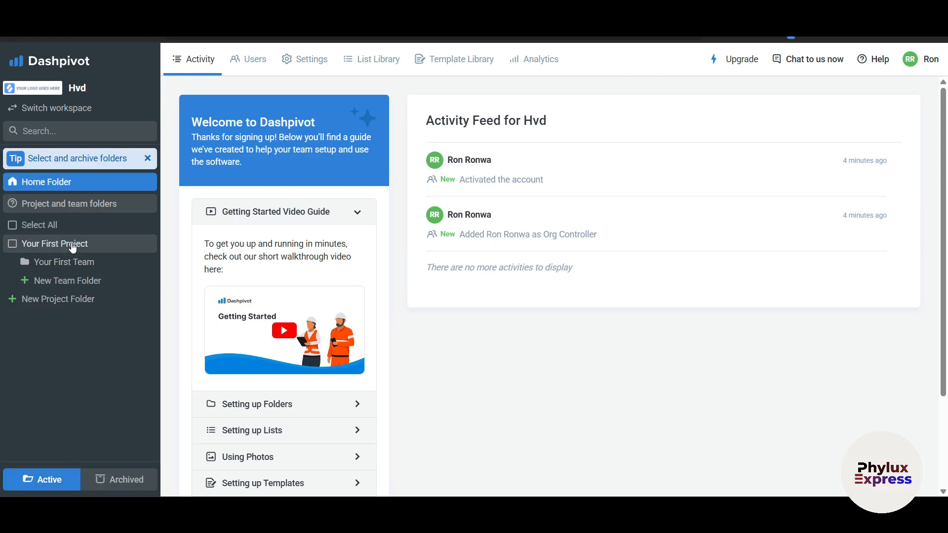
click(73, 247)
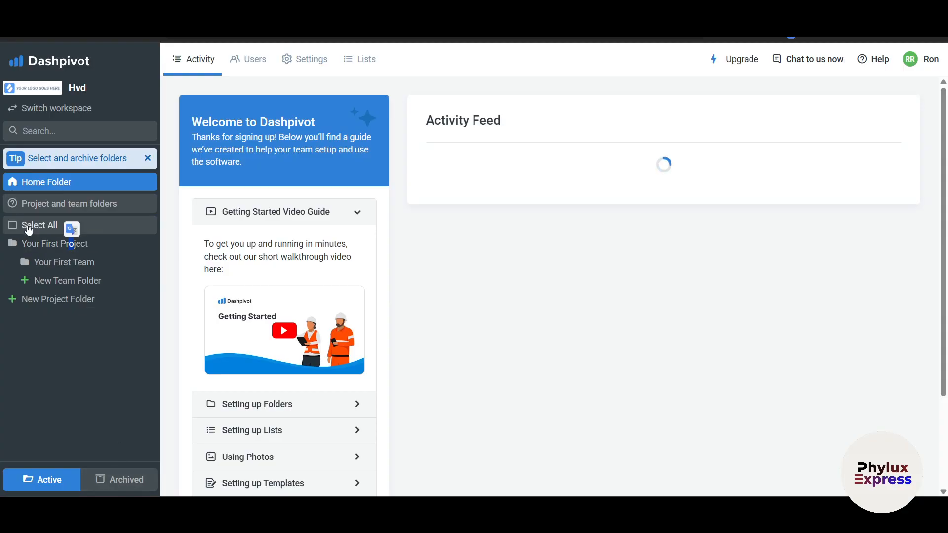
click(104, 480)
click(251, 61)
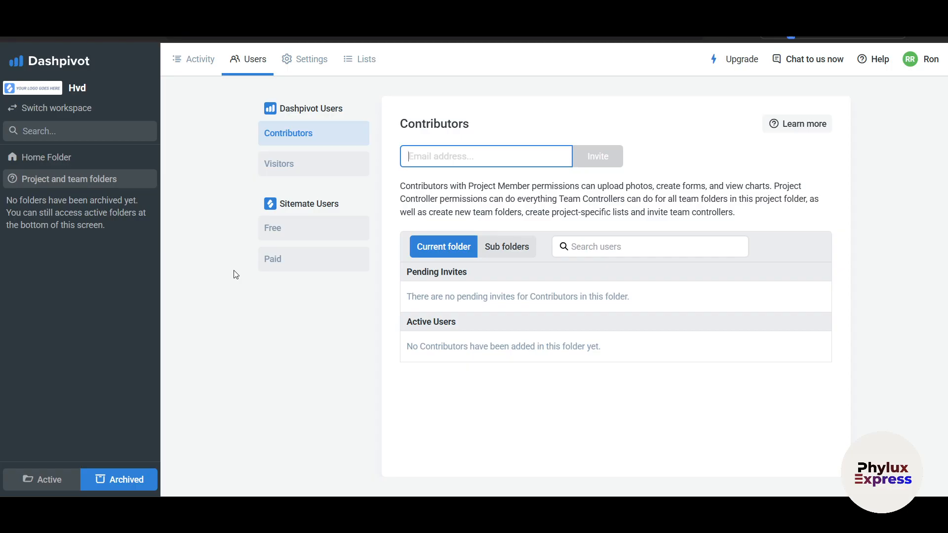
Review the project's Settings and Lists, then return to the Home Folder's active folders.
click(314, 72)
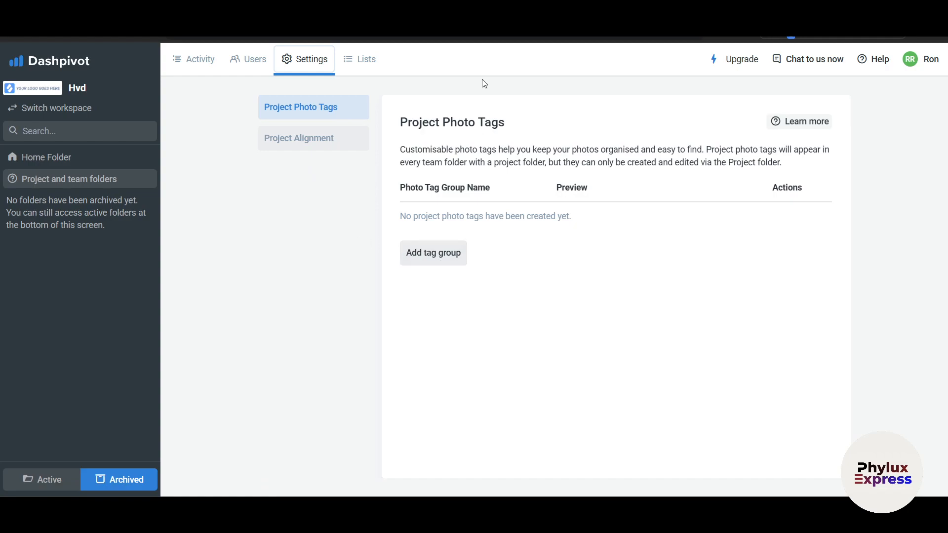
click(362, 70)
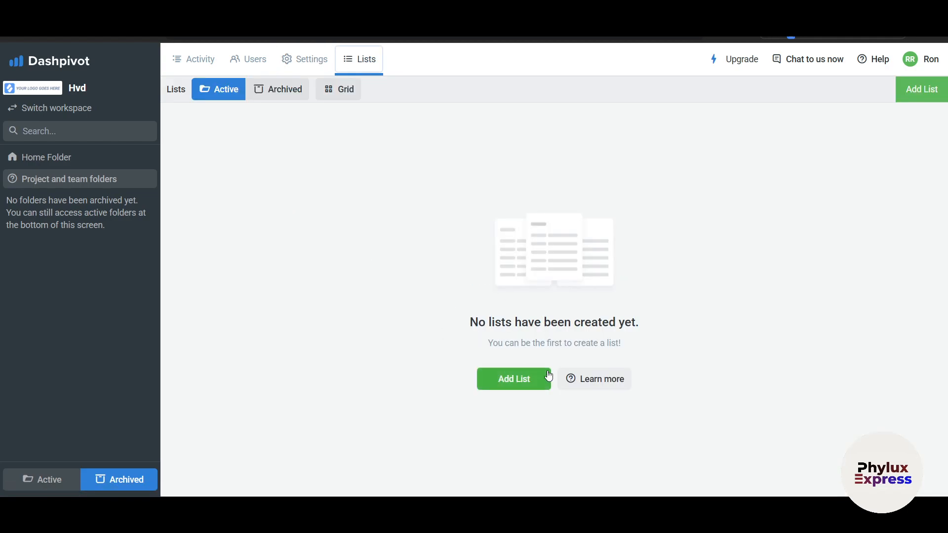
click(49, 157)
click(49, 478)
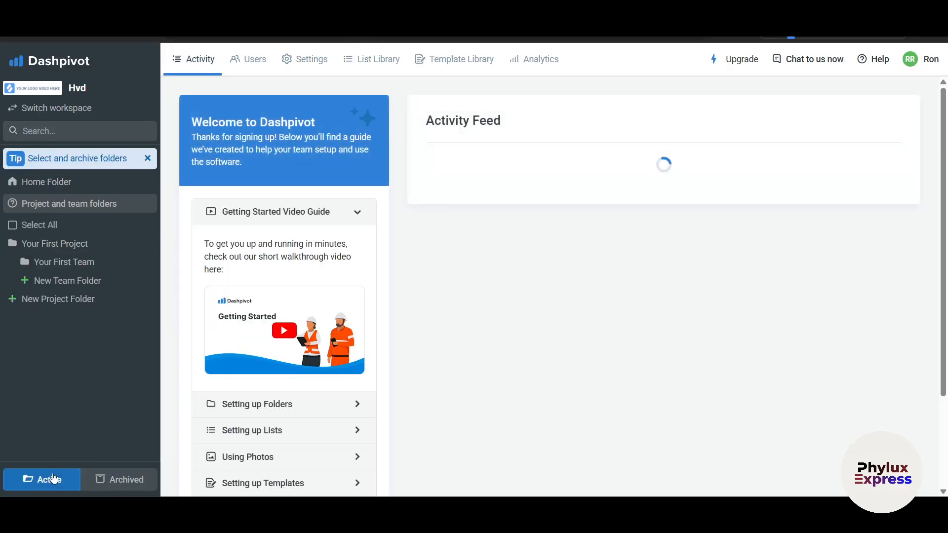
click(50, 183)
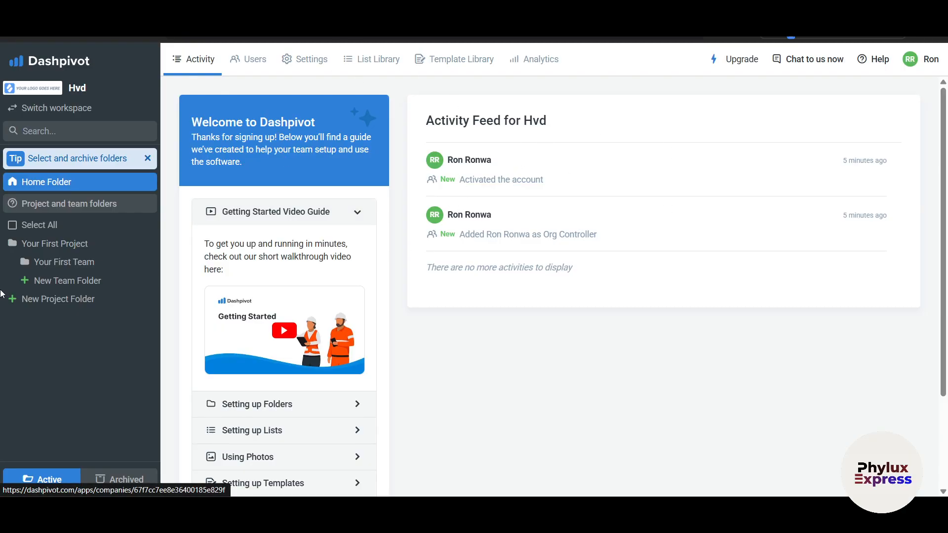
click(447, 59)
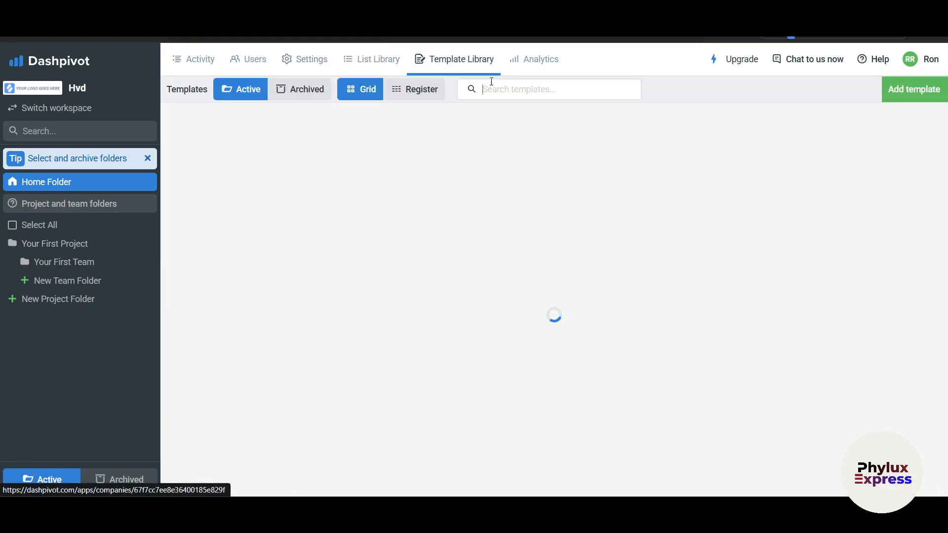
click(541, 59)
click(207, 60)
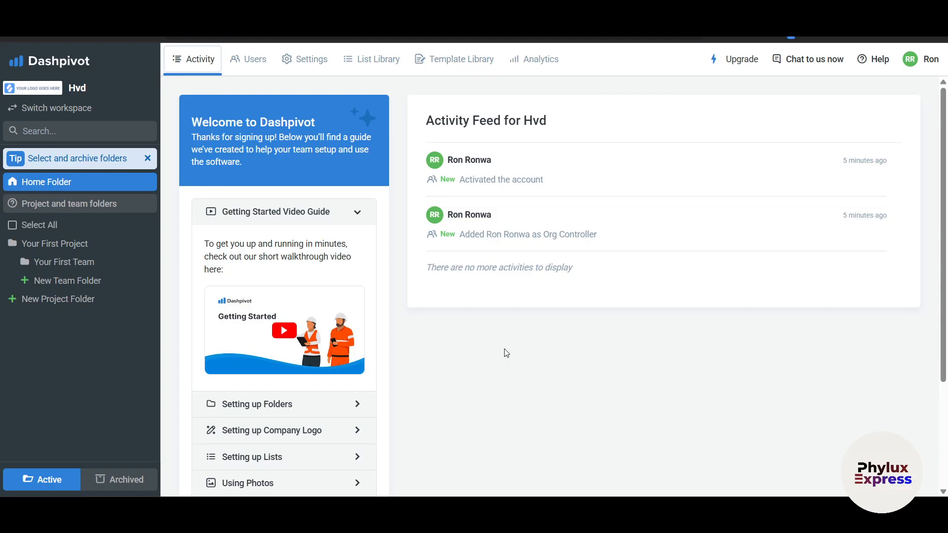
scroll(561, 386, down, 3)
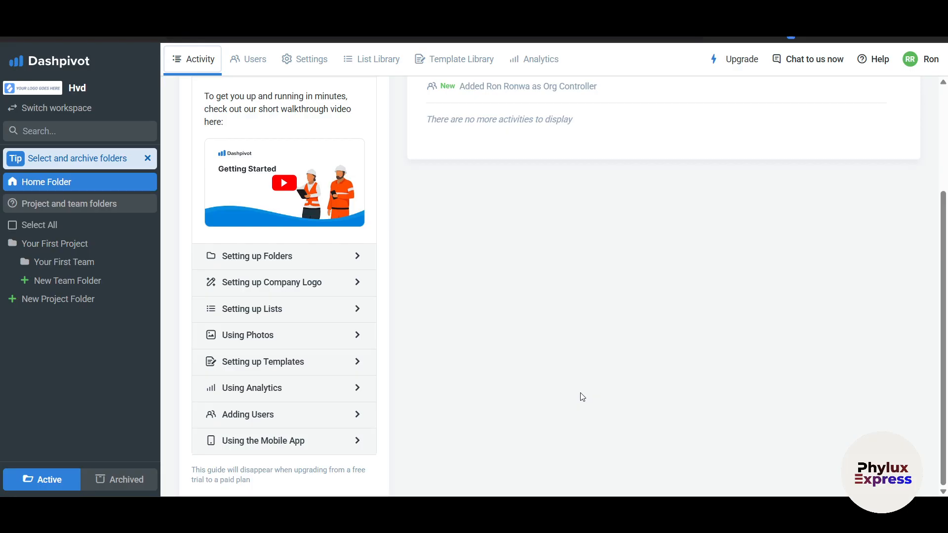
scroll(580, 397, up, 3)
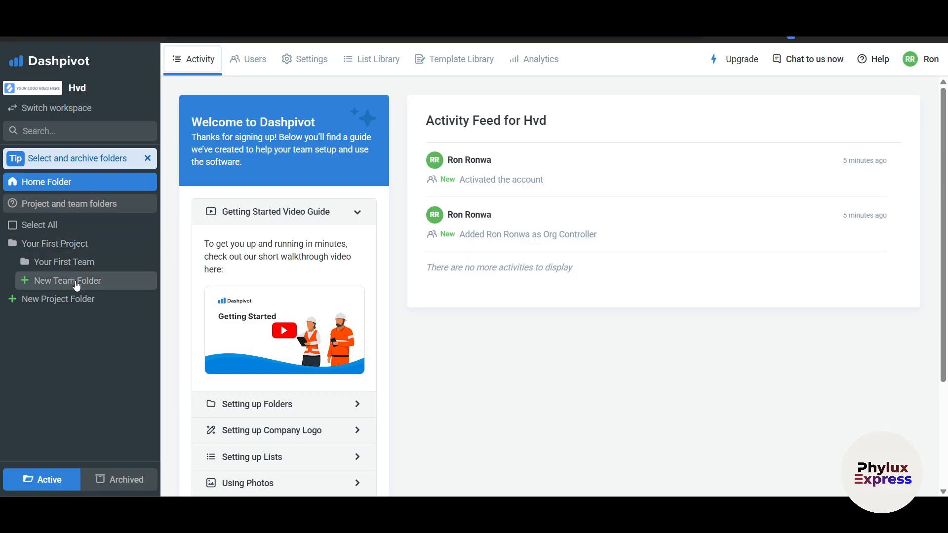
Create a new project folder named 'phylux Hvd'.
click(38, 248)
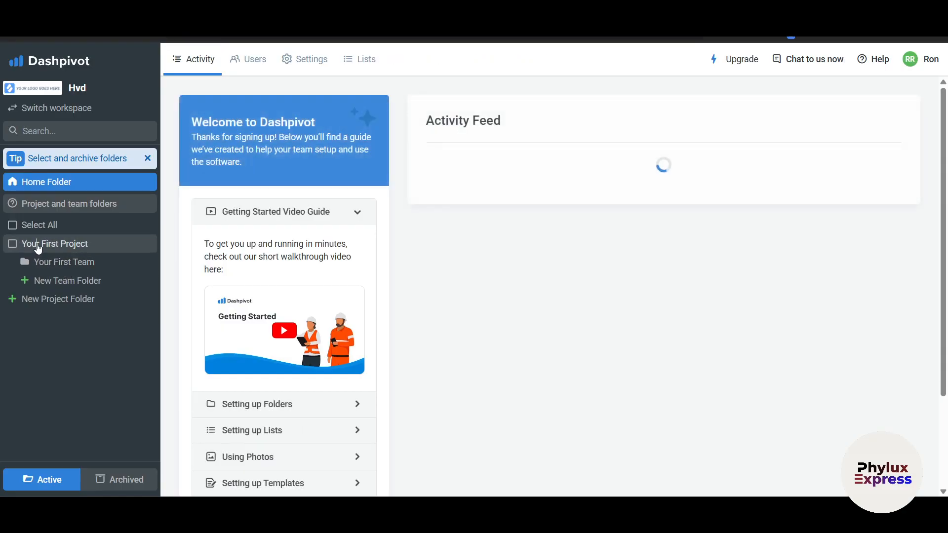
click(61, 281)
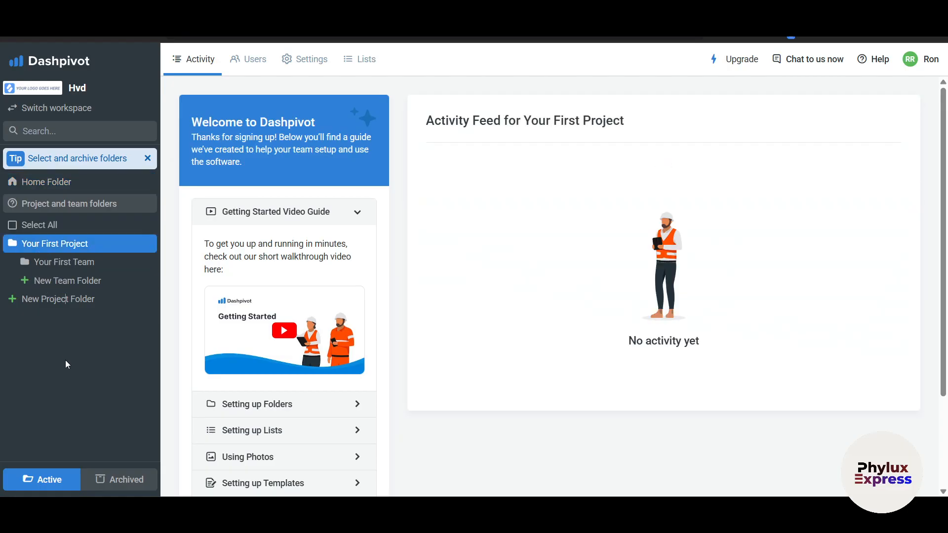
click(56, 299)
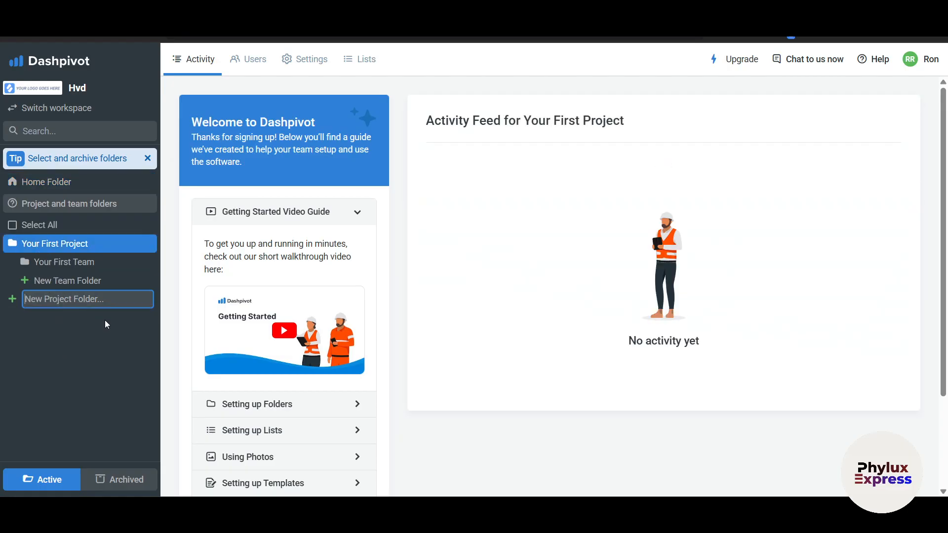
text(phylux Hvd)
key(Return)
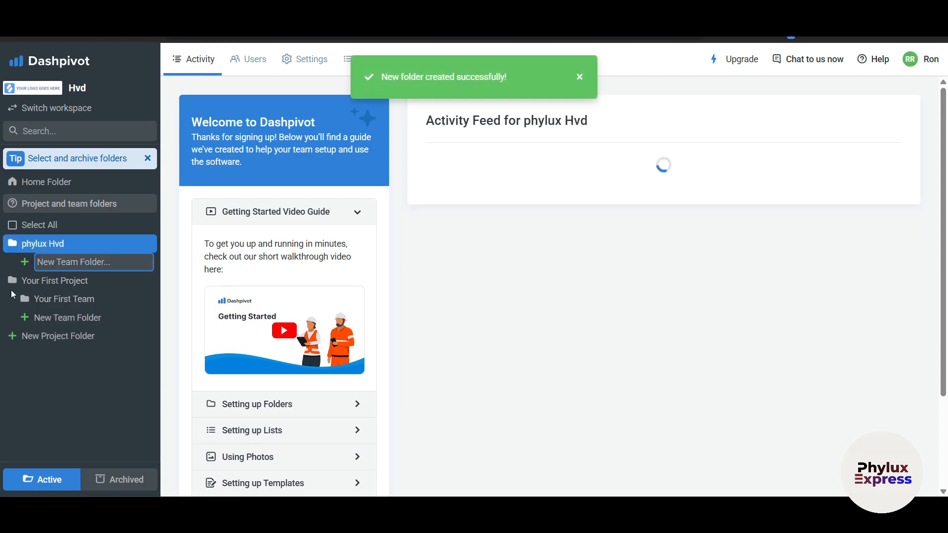
Add a team folder 'phylux team 1' under phylux Hvd, then open phylux Hvd.
click(30, 286)
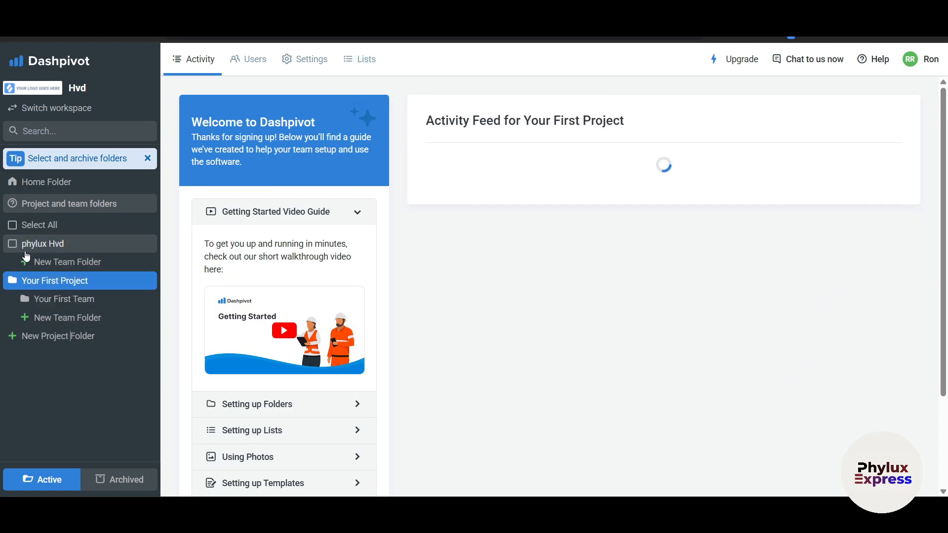
click(45, 262)
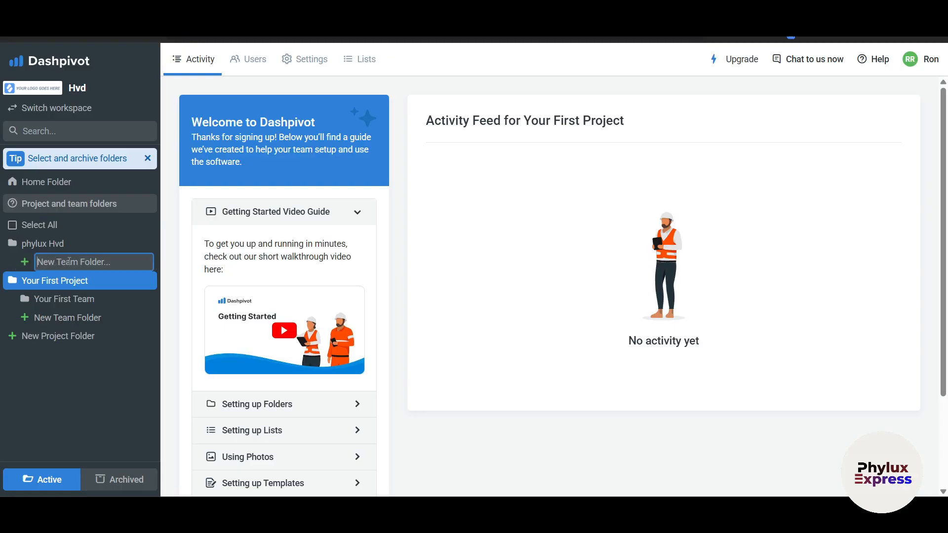
text(phylux team 1)
key(Return)
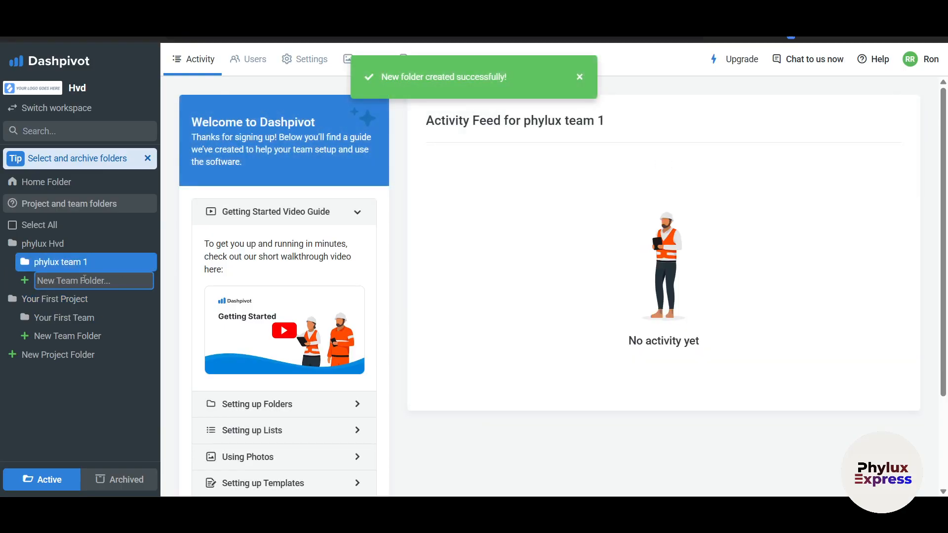
click(46, 244)
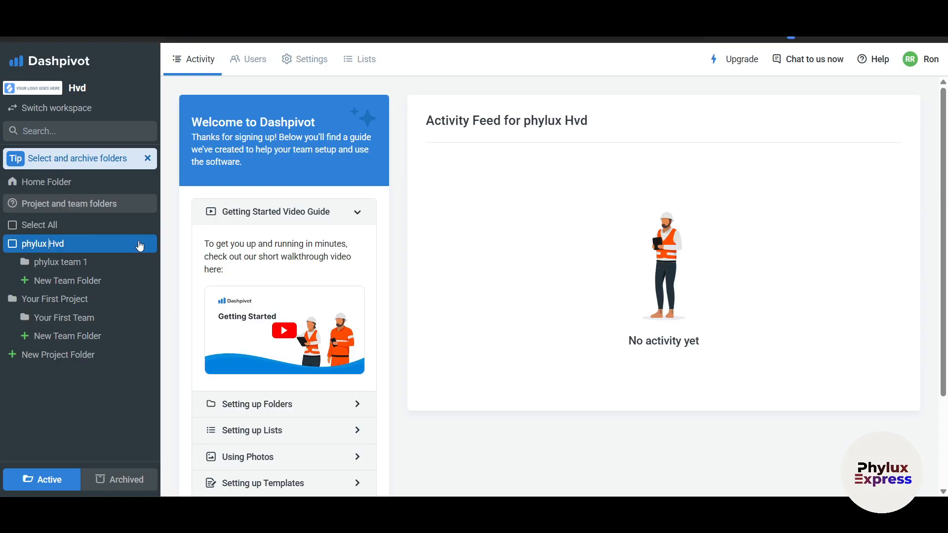
Review users of phylux Hvd and Your First Project, then open phylux team 1.
right_click(89, 245)
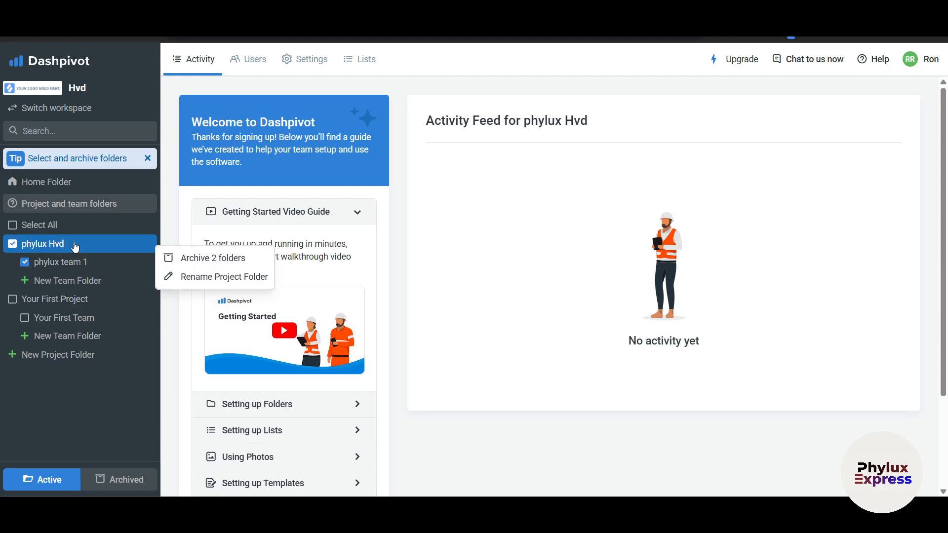
click(250, 61)
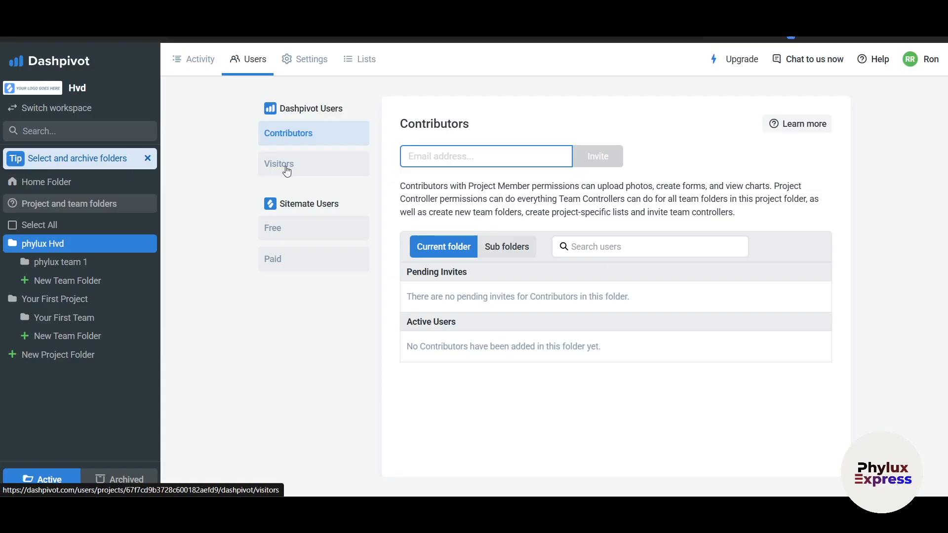
click(92, 307)
click(250, 62)
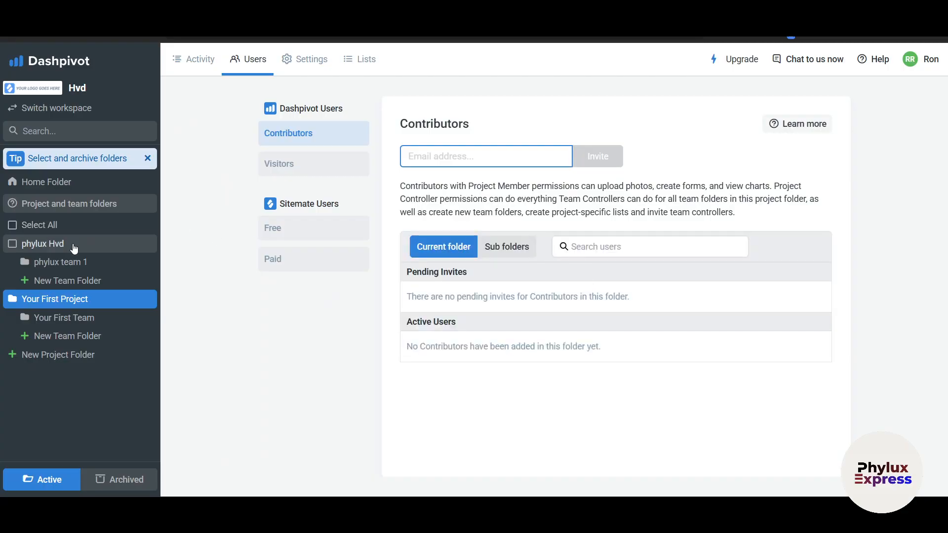
click(55, 245)
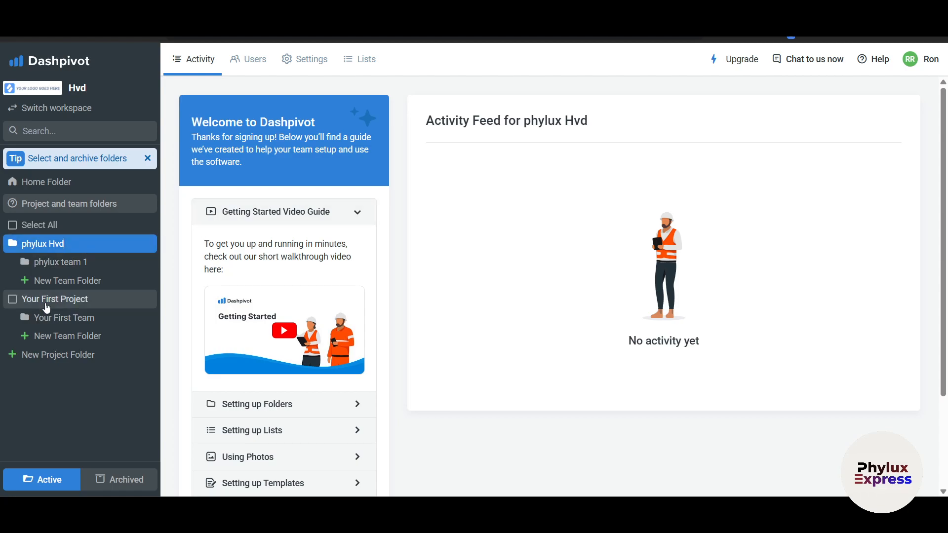
click(69, 263)
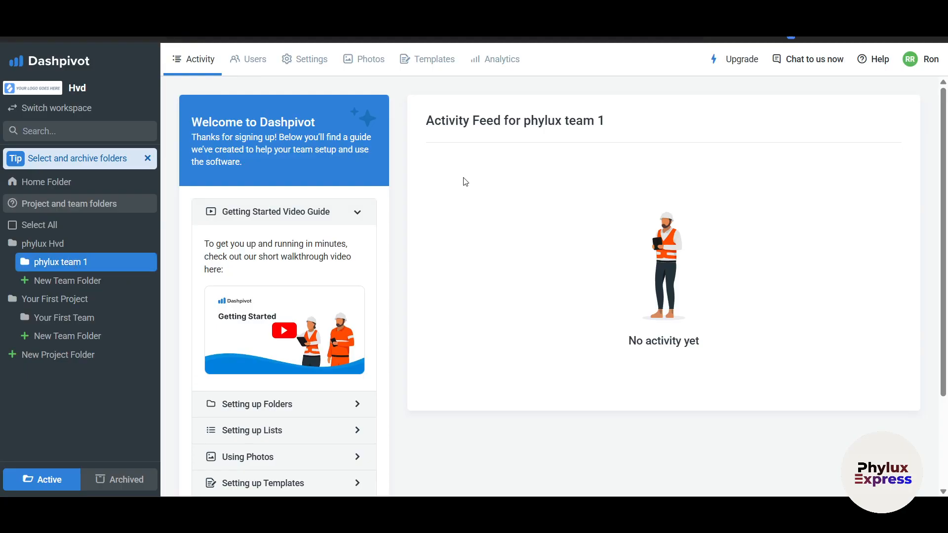
Begin adding a template from phylux team 1's Templates page.
click(428, 60)
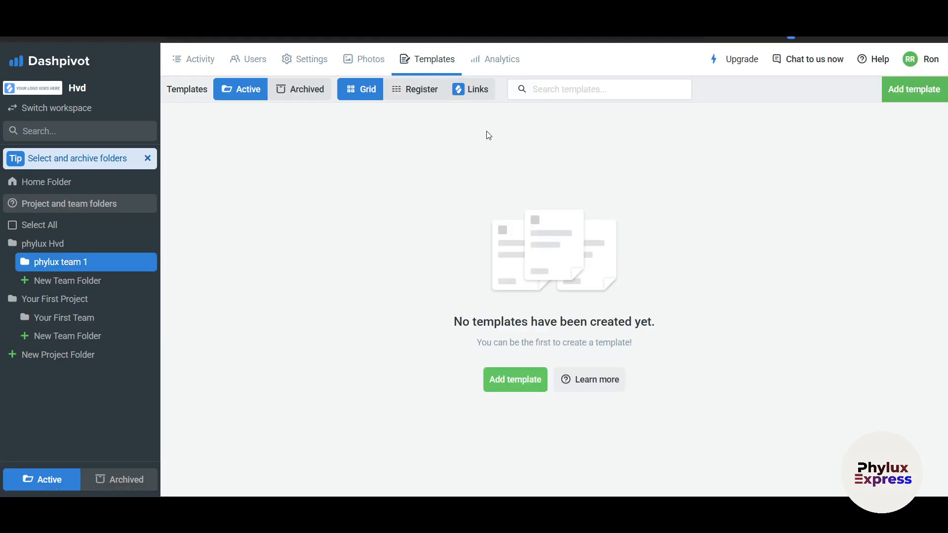
click(531, 383)
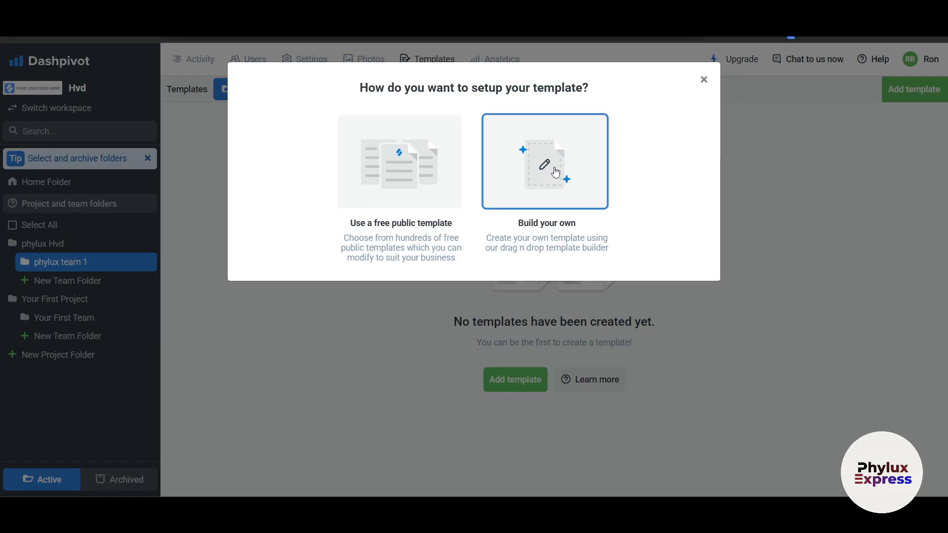
Filter free public templates to Airport Construction and preview the Diesel Generator Maintenance Checklist.
click(408, 192)
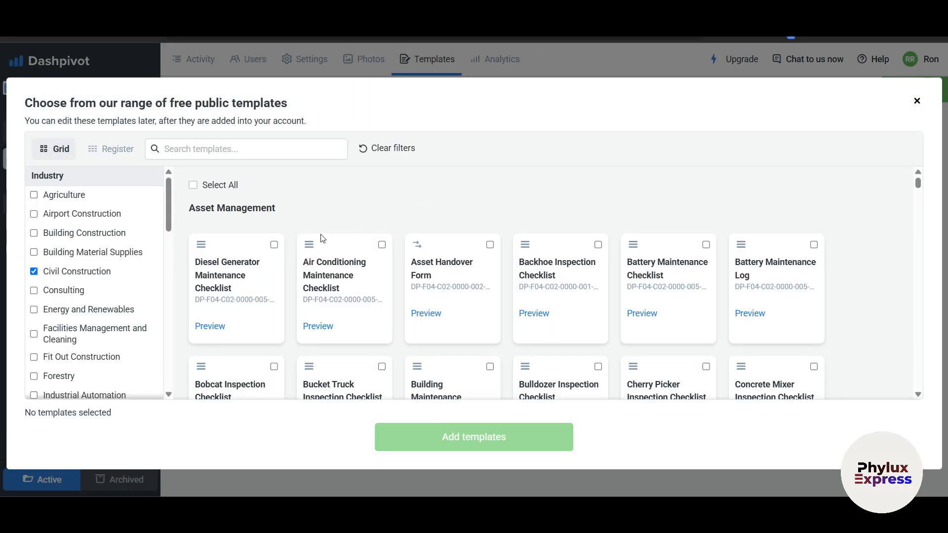
scroll(74, 274, down, 5)
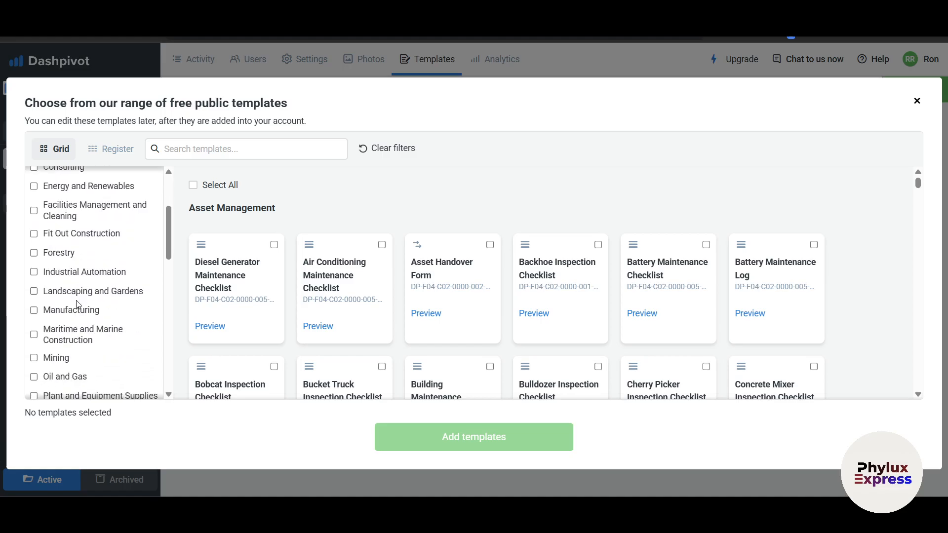
scroll(74, 321, up, 5)
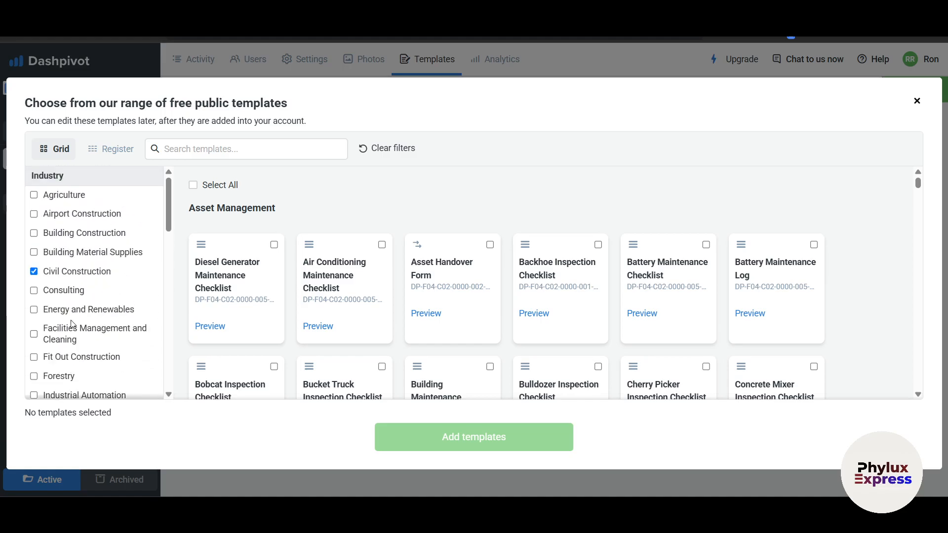
click(34, 214)
click(33, 271)
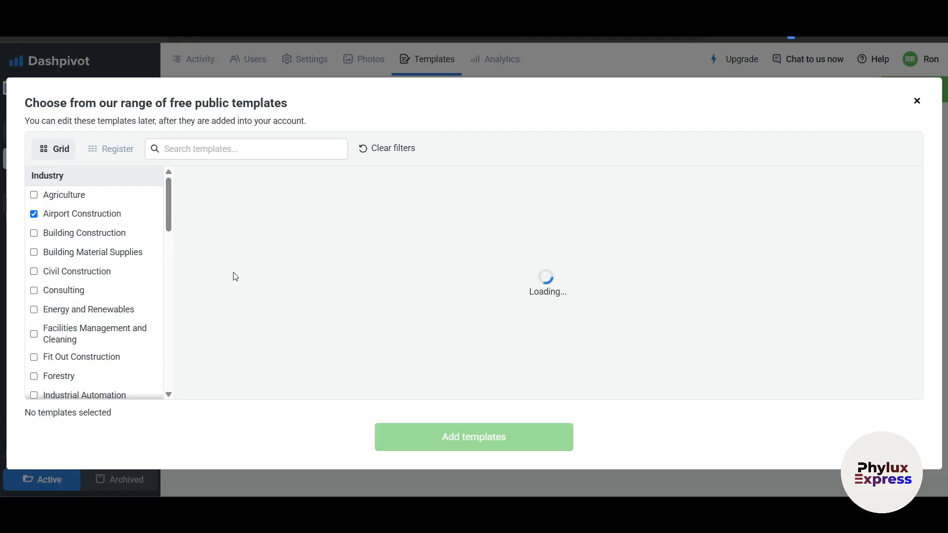
click(269, 257)
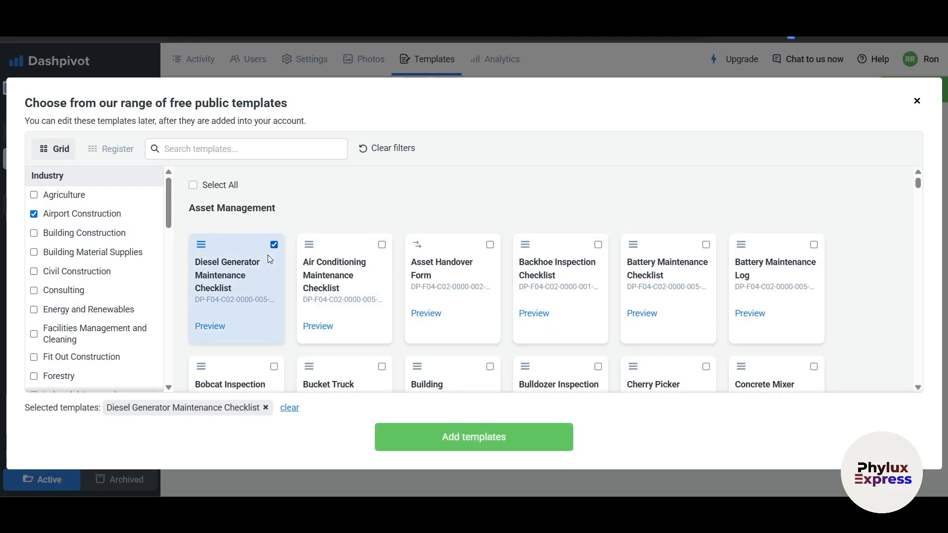
click(212, 326)
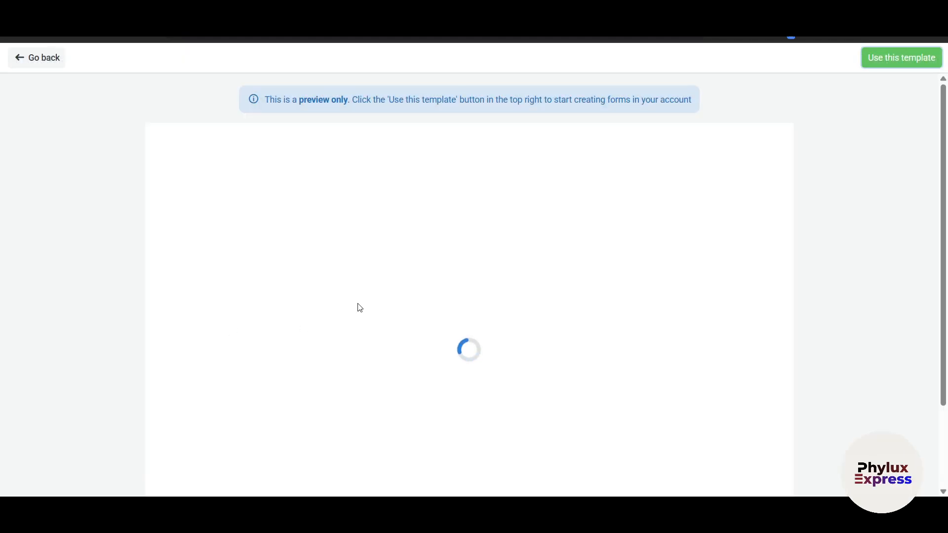
scroll(567, 326, down, 5)
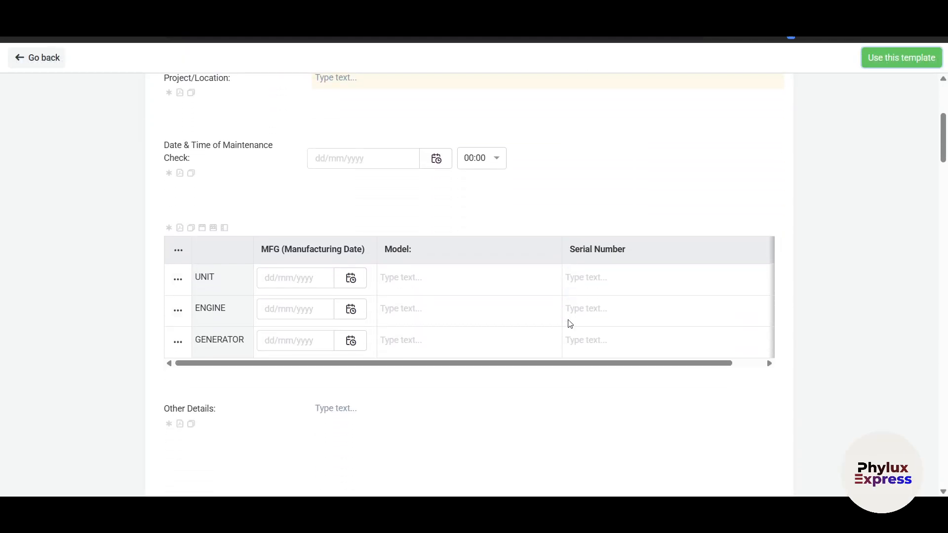
scroll(571, 324, down, 9)
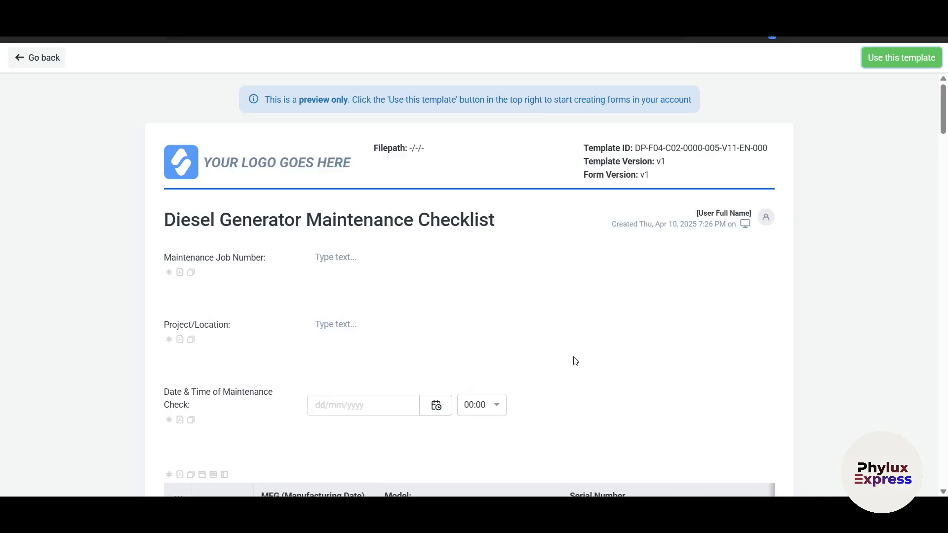
scroll(588, 360, down, 2)
scroll(692, 250, up, 2)
scroll(683, 273, down, 7)
scroll(300, 104, up, 7)
scroll(455, 313, down, 15)
scroll(586, 335, up, 3)
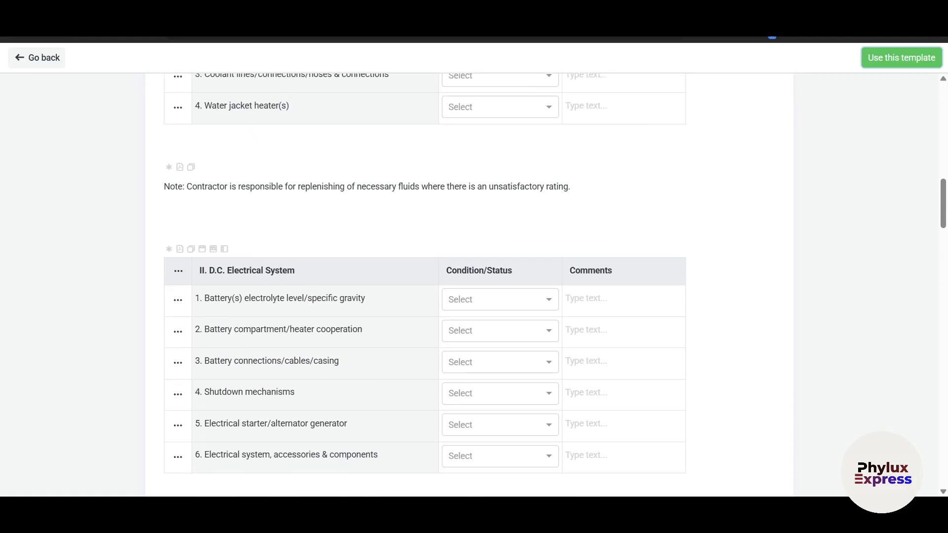
scroll(867, 138, up, 10)
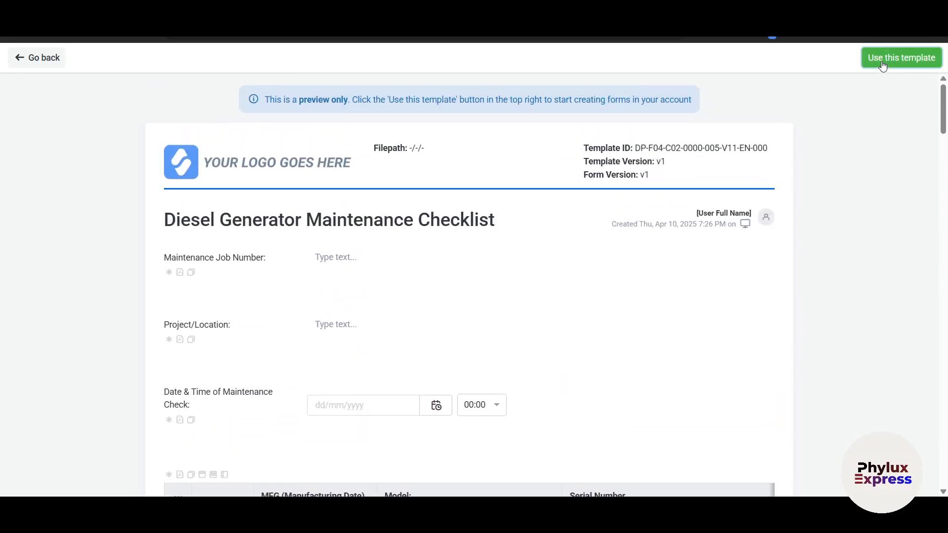
Also select the Air Conditioning Maintenance Checklist and add both checklists to the team.
click(883, 65)
scroll(567, 315, down, 3)
scroll(598, 359, down, 1)
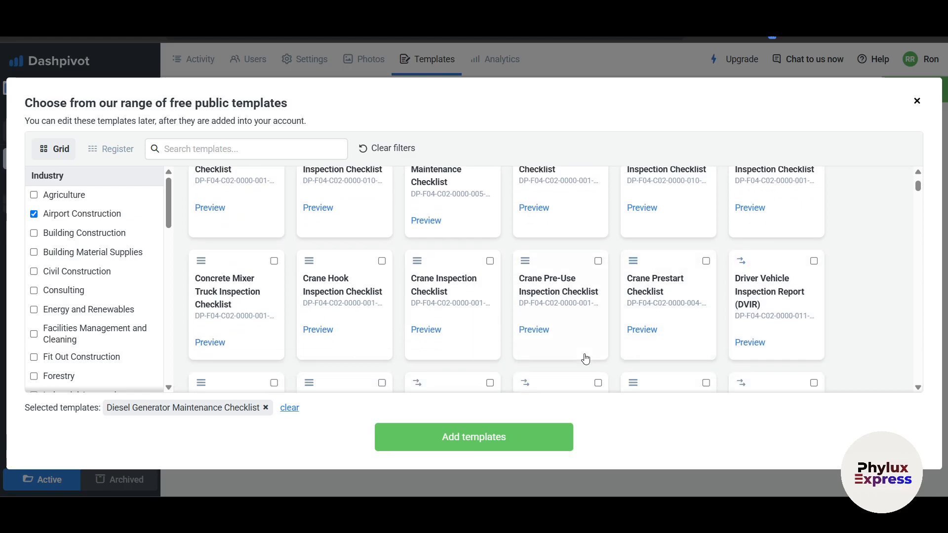
scroll(618, 349, up, 5)
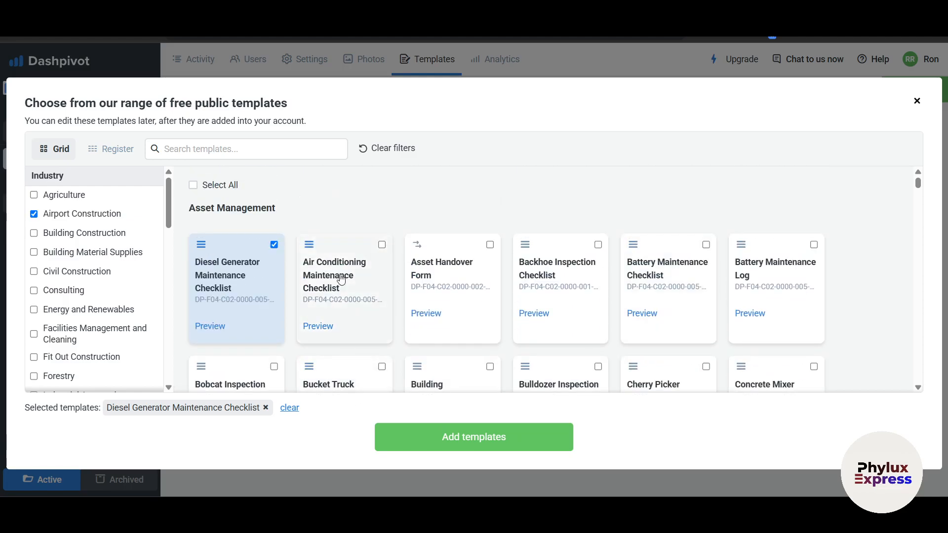
click(382, 245)
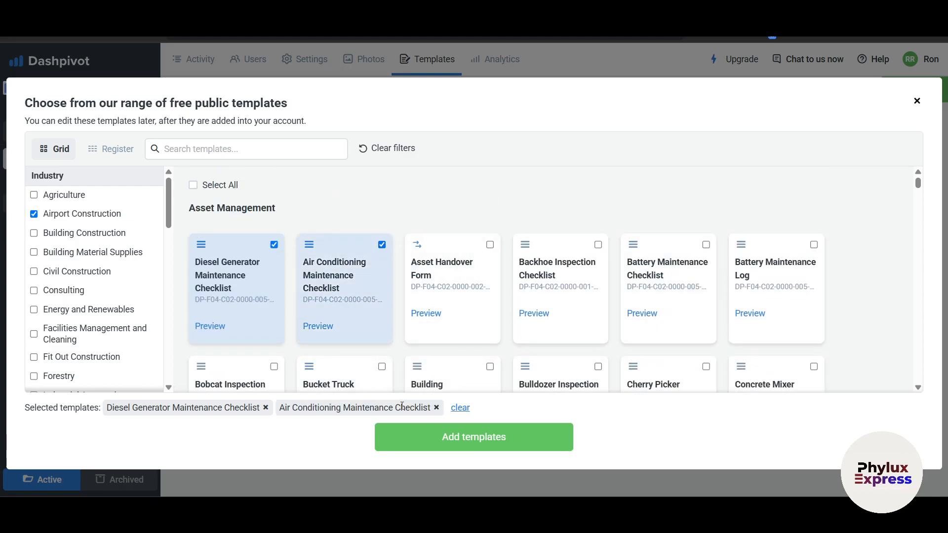
click(493, 445)
click(437, 336)
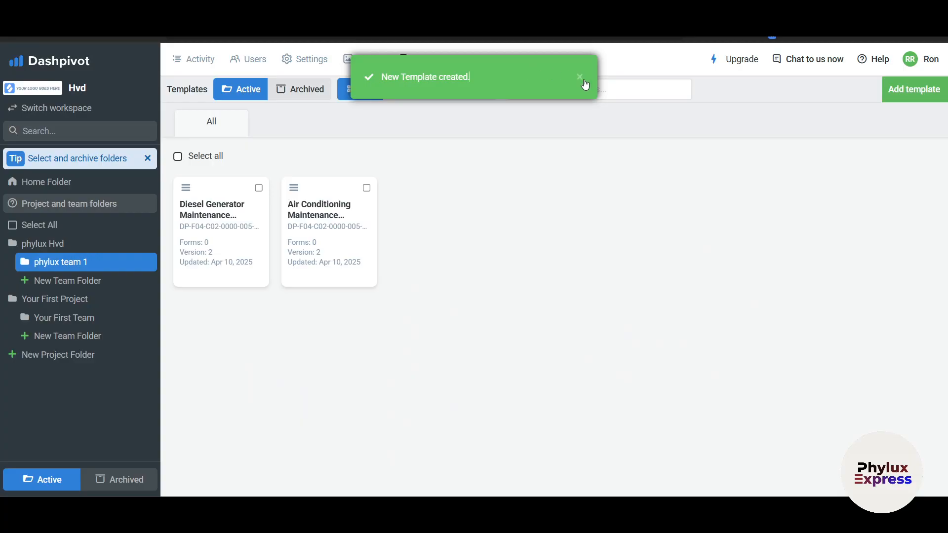
click(580, 77)
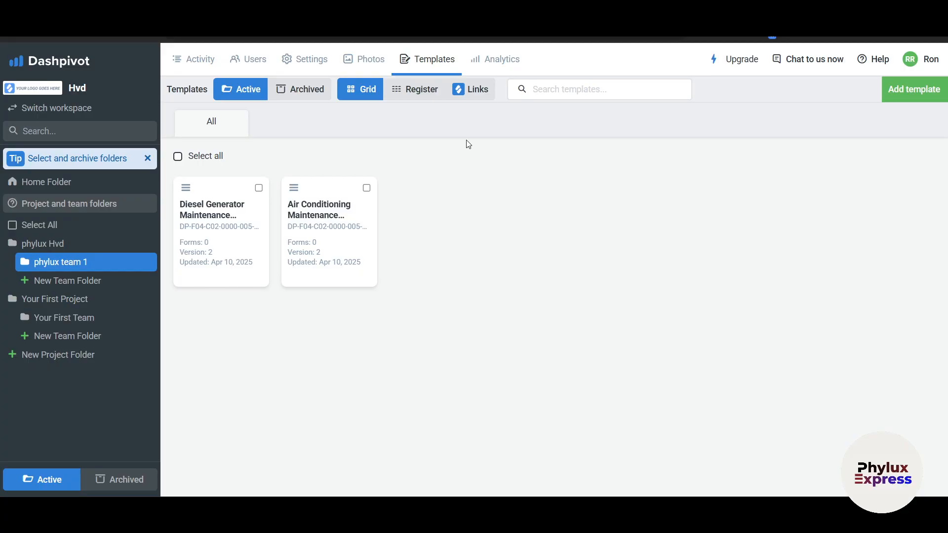
On the Analytics page, create a dashboard named 'Phylux Dasboard'.
click(492, 59)
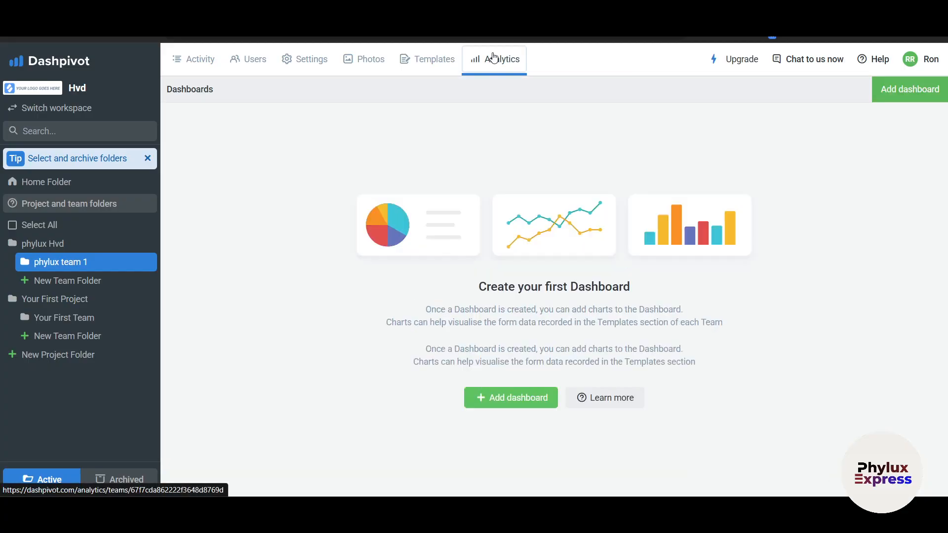
drag(431, 310, 518, 336)
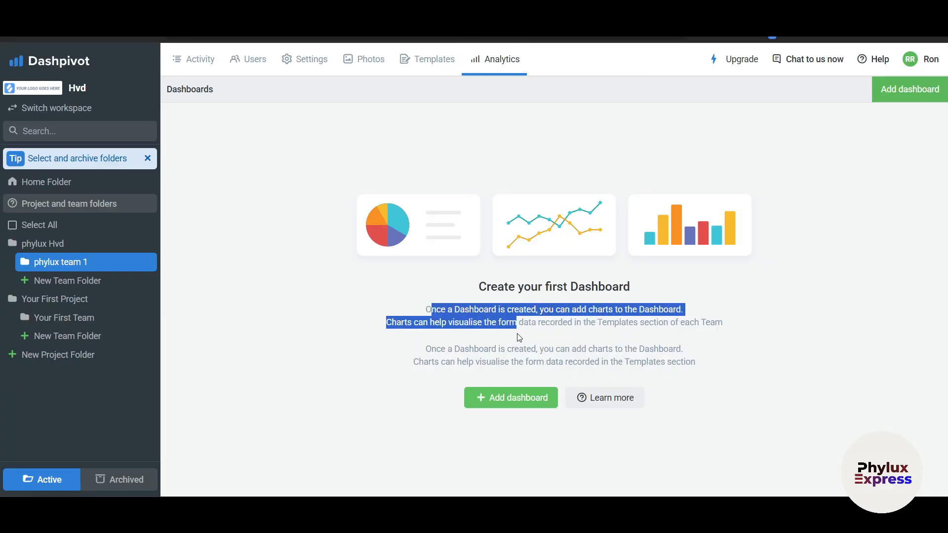
click(829, 362)
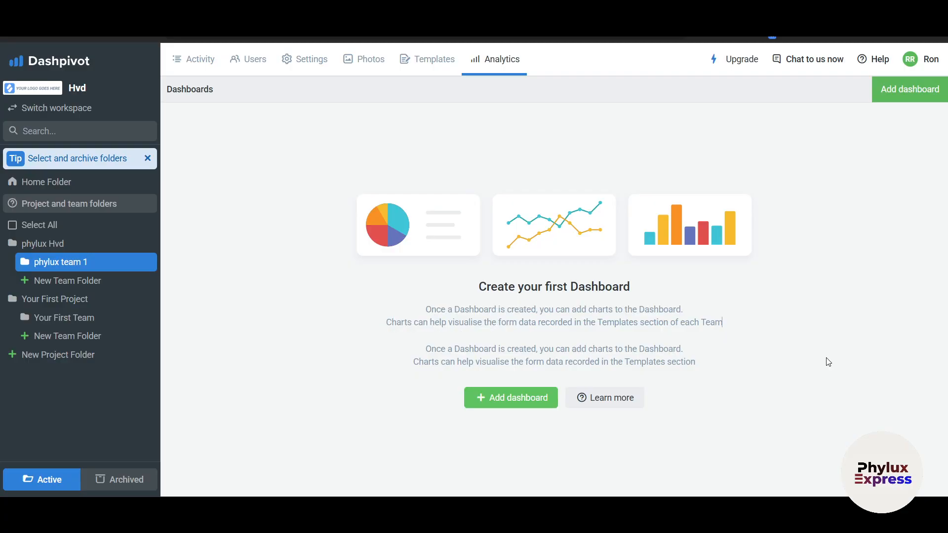
click(492, 398)
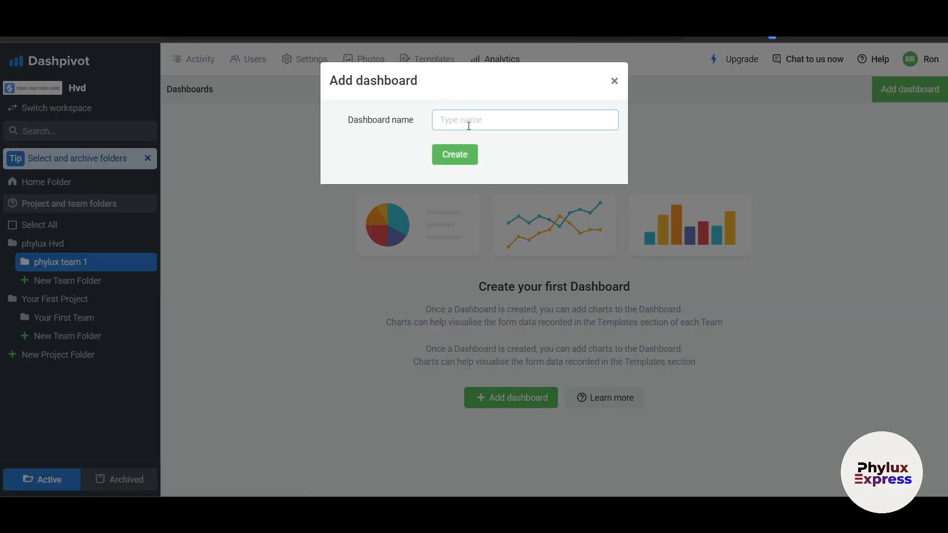
text(Phylux Dasboard)
click(453, 155)
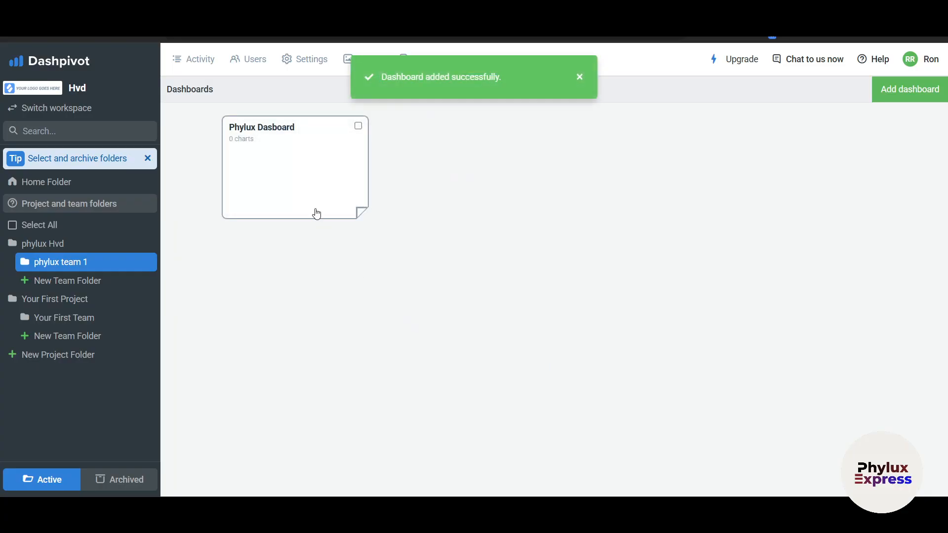
Open the Phylux Dasboard dashboard, cancel adding a chart, and return to Analytics.
click(296, 160)
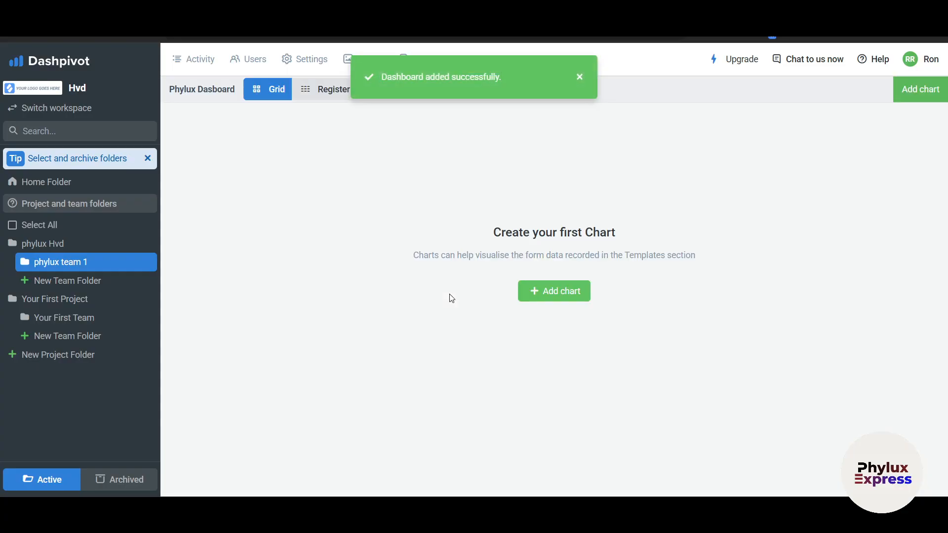
click(571, 388)
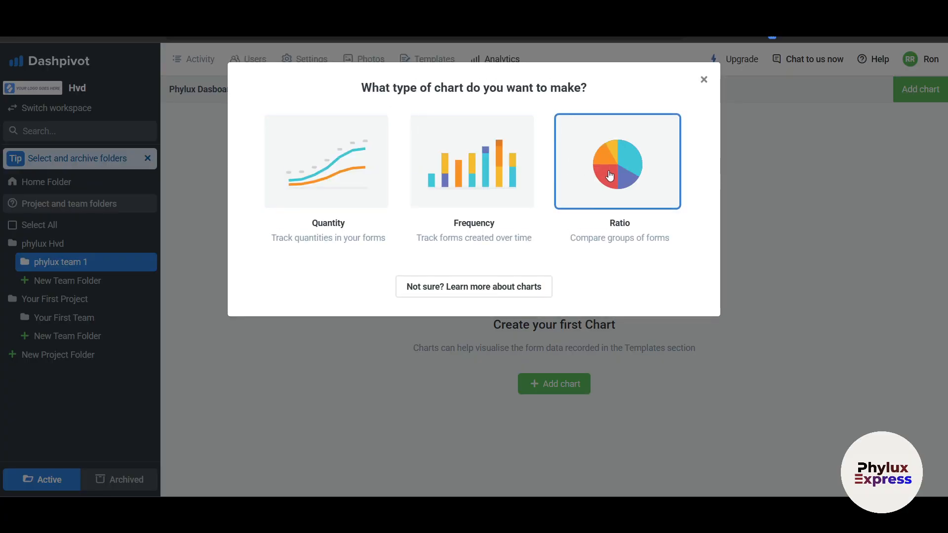
click(704, 82)
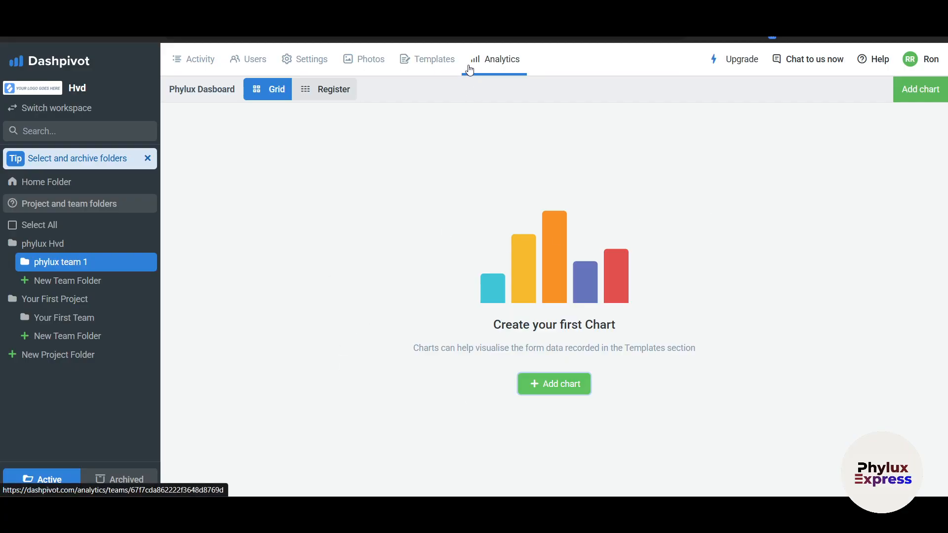
click(506, 74)
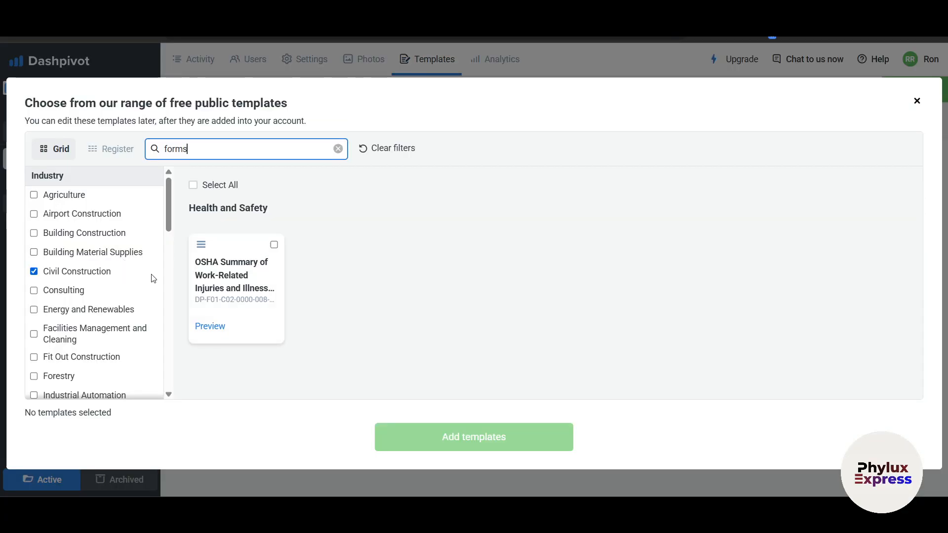
Close the free public templates browser without adding anything.
click(918, 101)
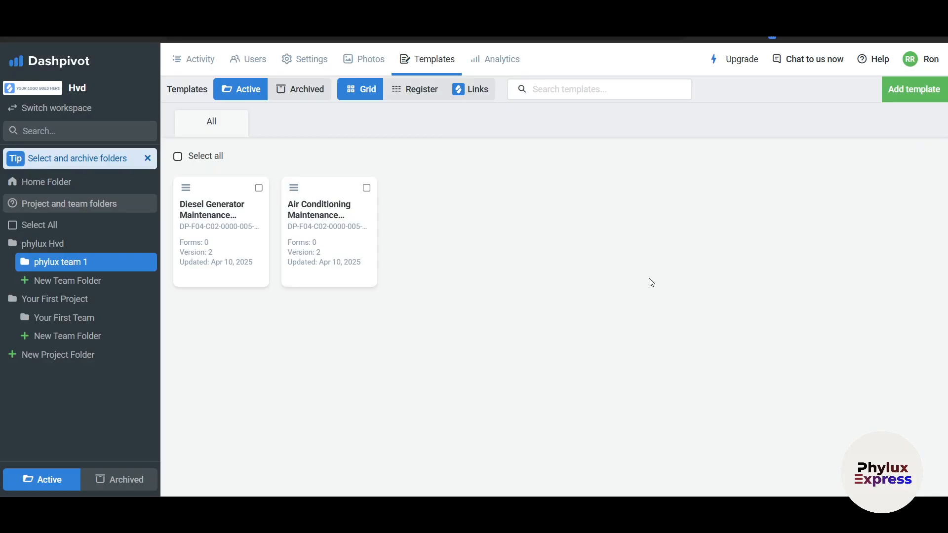
Scroll the Home Folder activity feed, then view phylux team 1's empty Photos page.
click(63, 184)
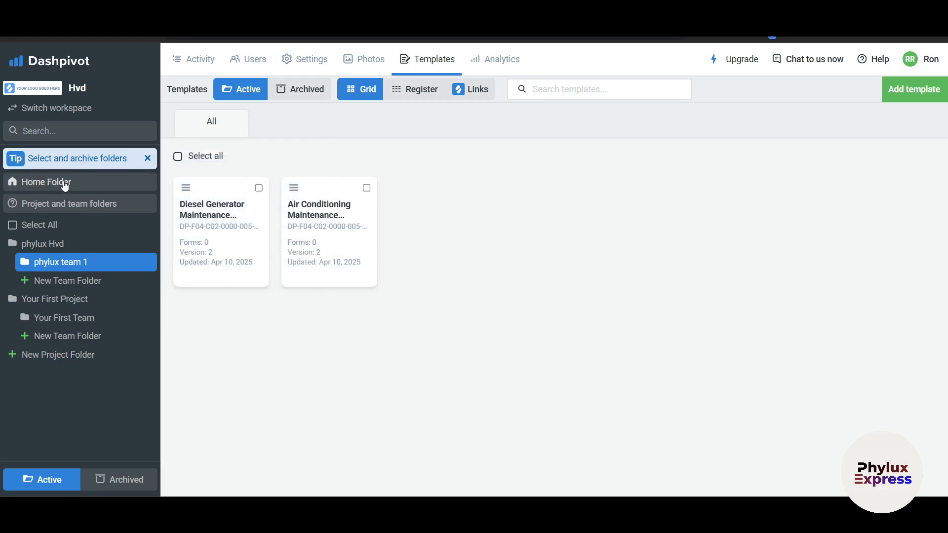
scroll(362, 341, down, 3)
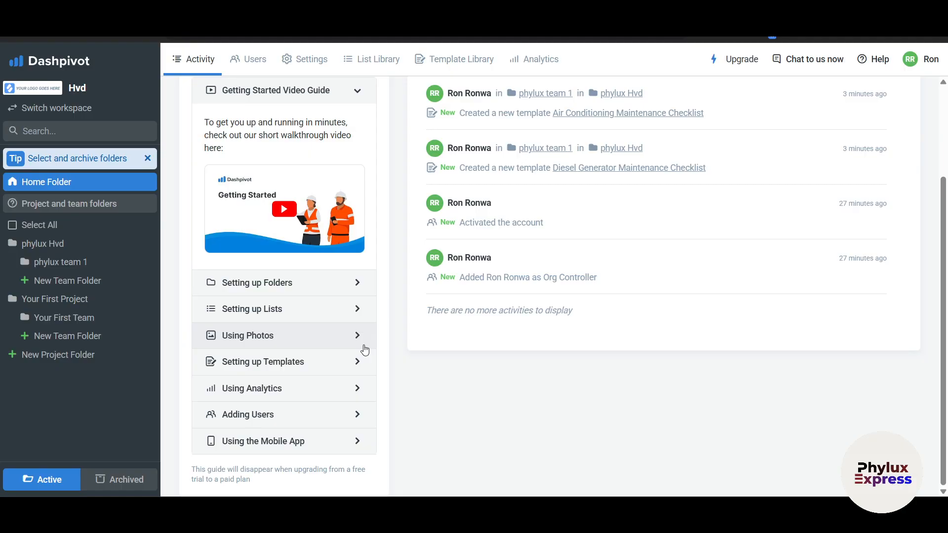
scroll(362, 281, up, 1)
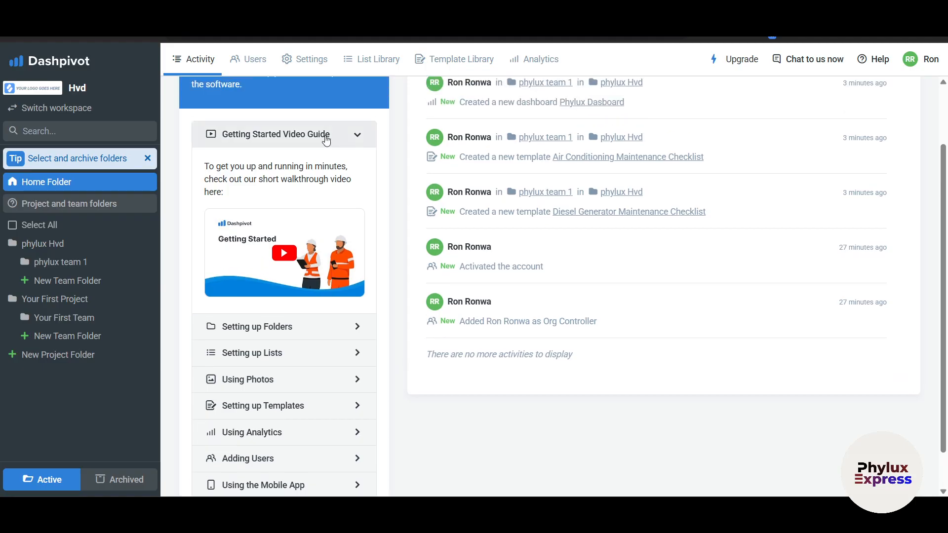
click(87, 265)
click(364, 60)
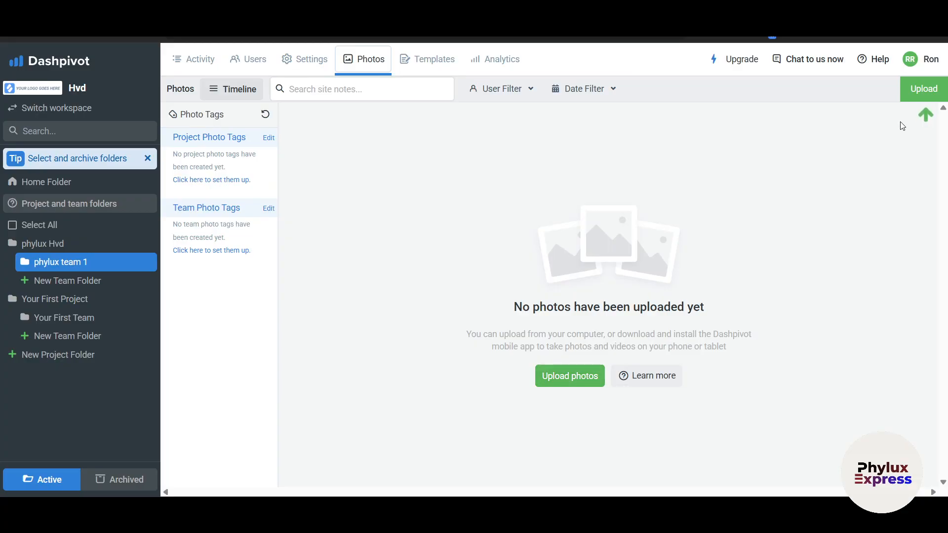
Cancel the photo upload window and view the Analytics page listing Phylux Dasboard.
click(914, 96)
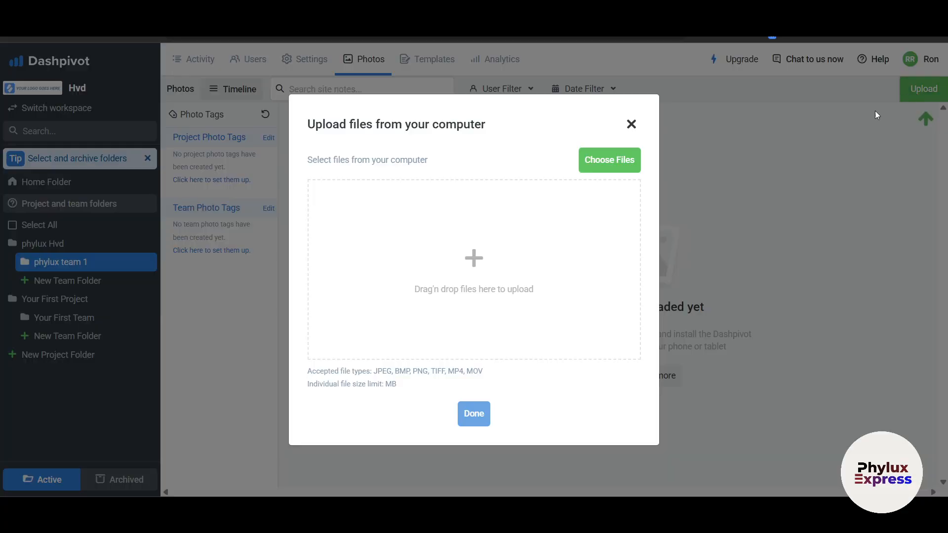
click(631, 124)
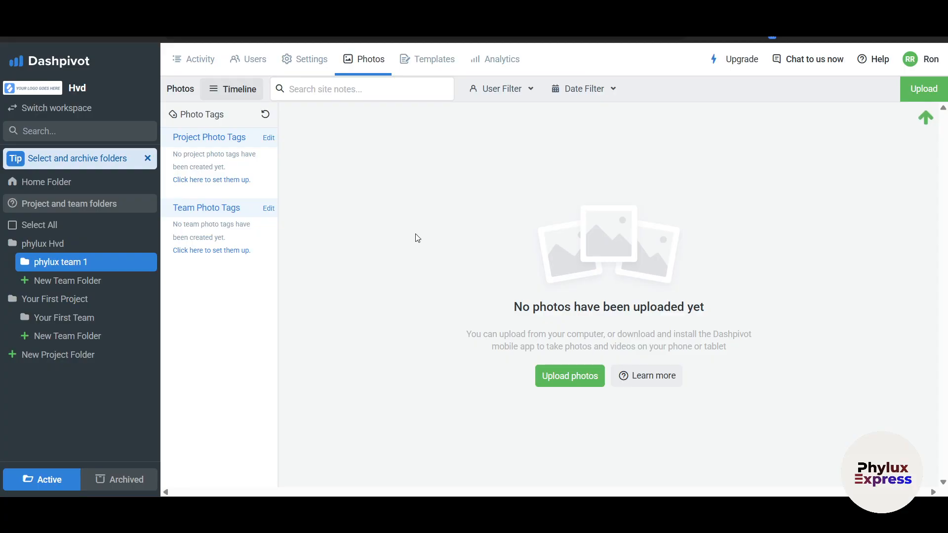
click(508, 62)
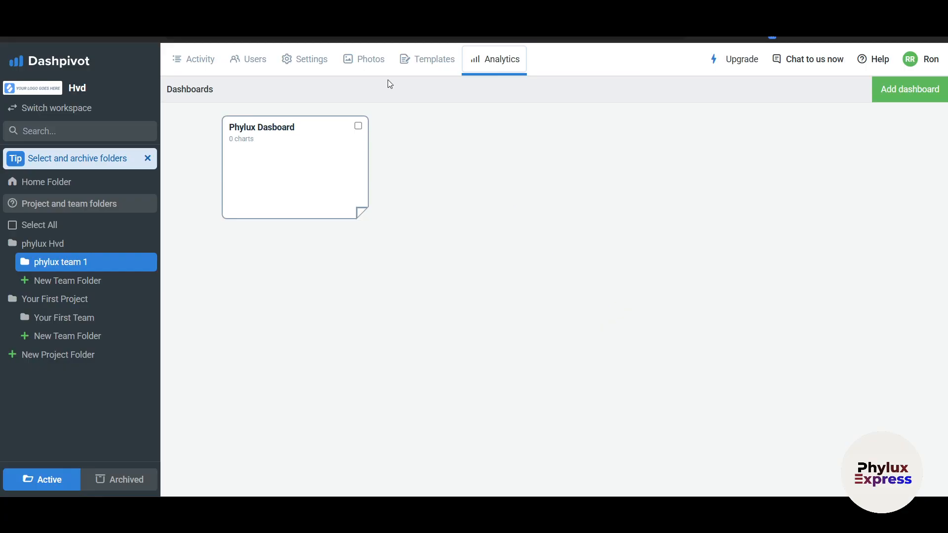
From the team's Templates page, start a new template from a free public template.
click(435, 62)
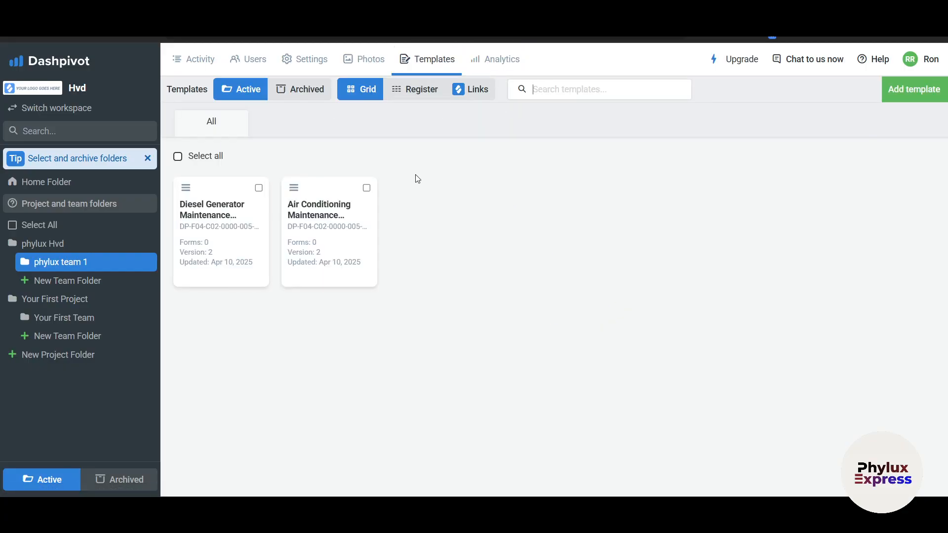
click(898, 93)
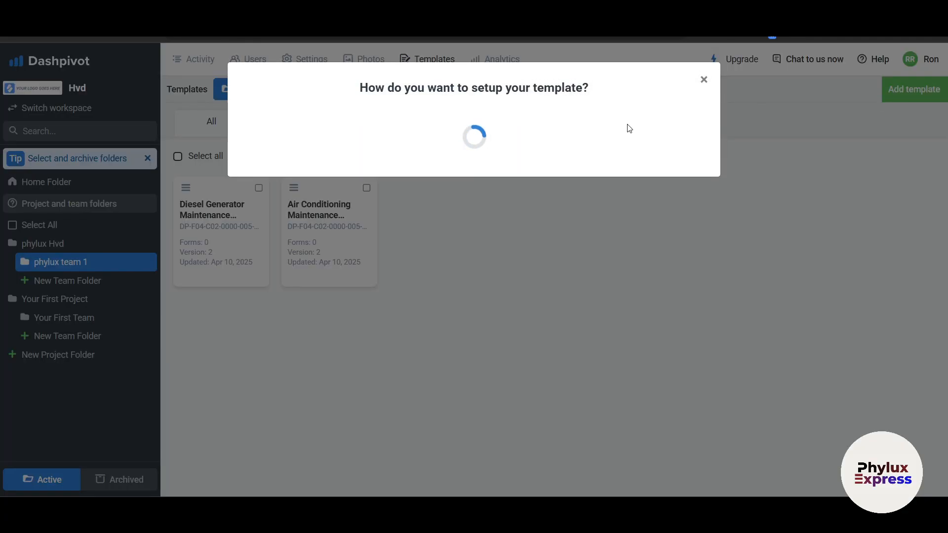
click(401, 169)
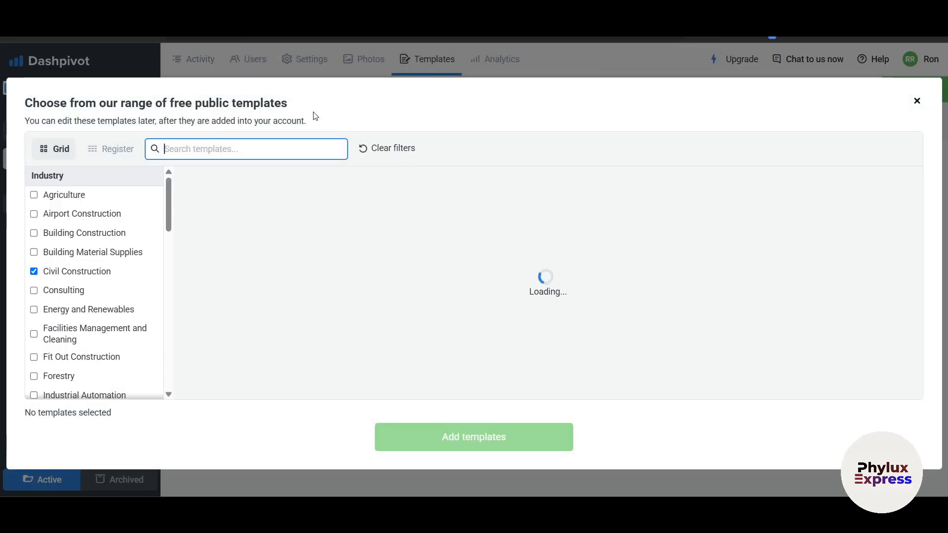
Search the public template library for 'inspection' and scroll through the matching templates.
text(inspec)
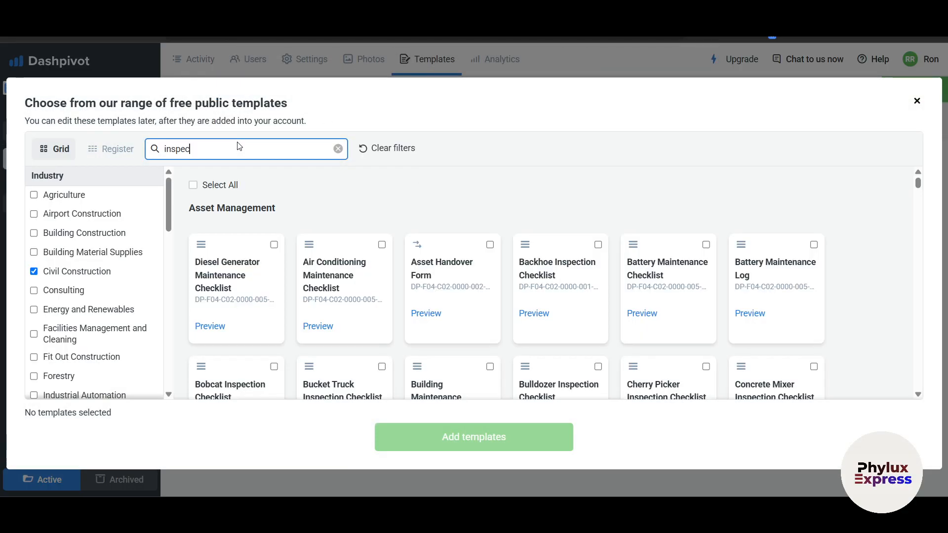
text(tion)
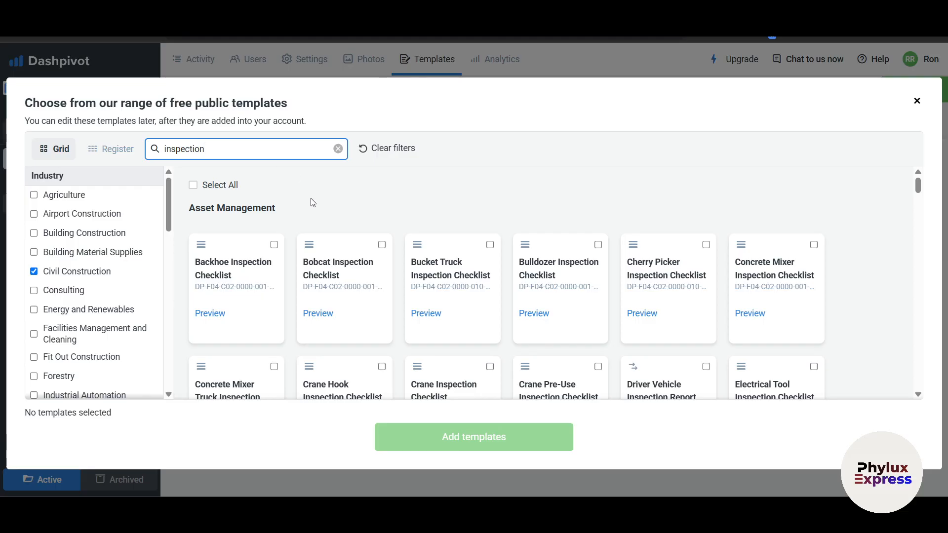
scroll(395, 281, down, 1)
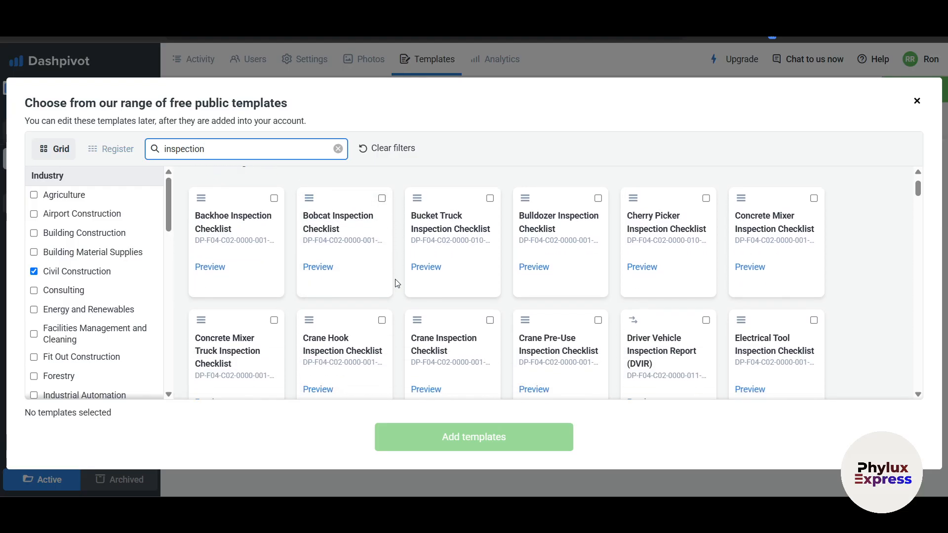
scroll(397, 284, down, 1)
scroll(397, 284, down, 2)
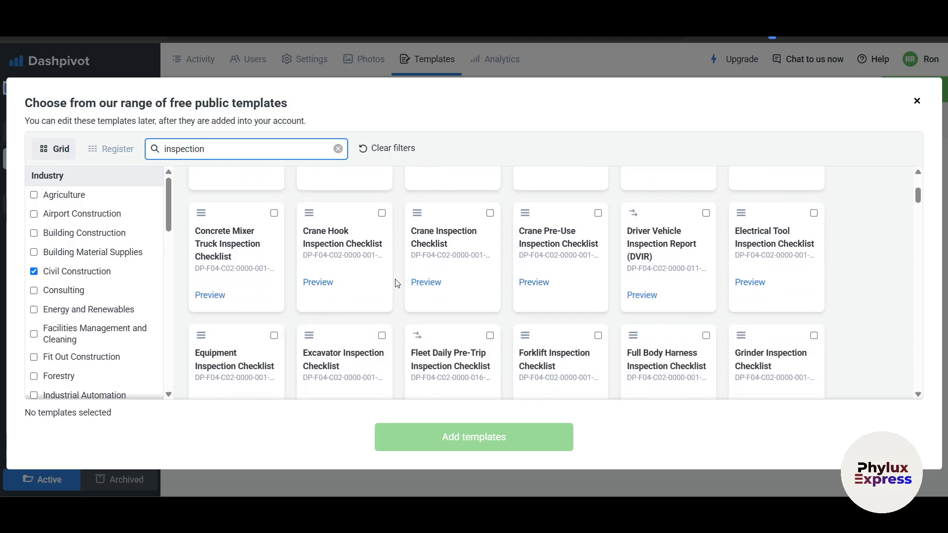
scroll(398, 283, down, 3)
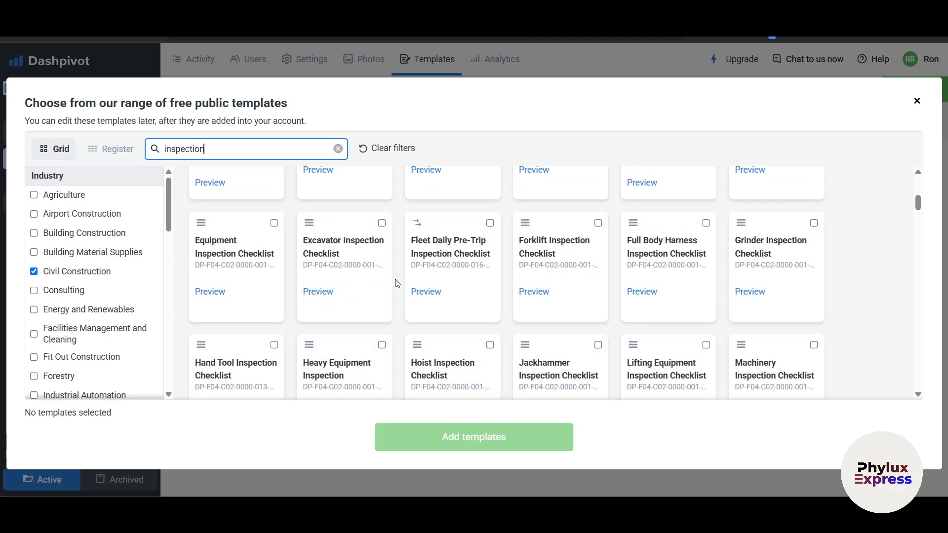
scroll(400, 345, down, 3)
scroll(399, 347, down, 4)
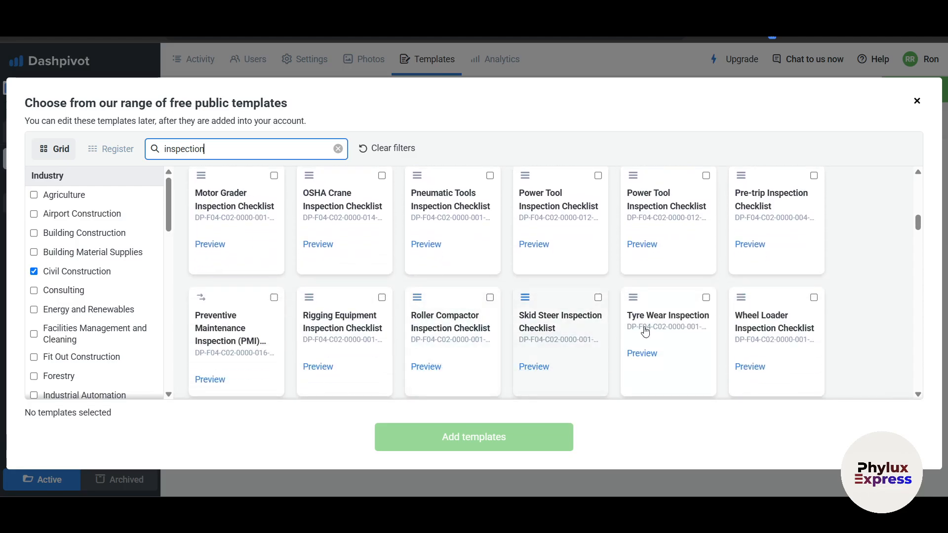
scroll(657, 336, down, 1)
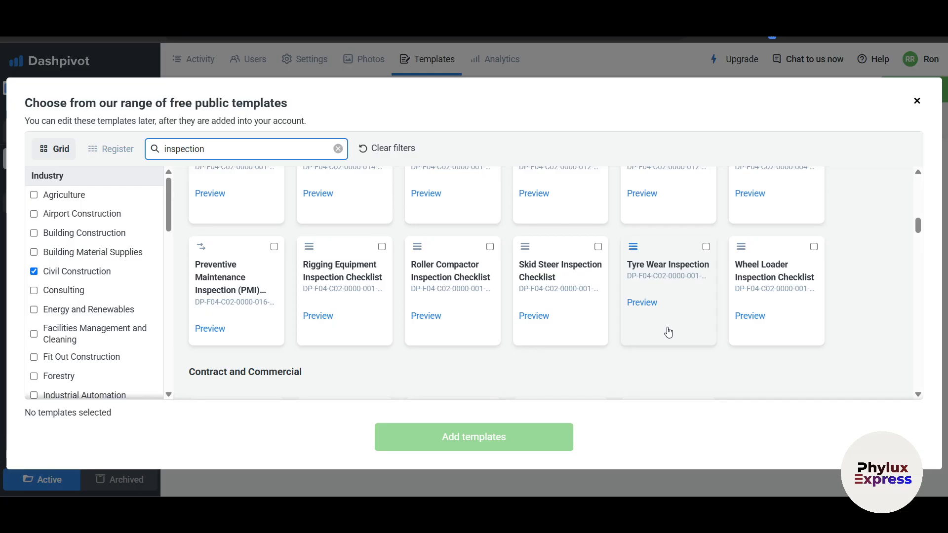
scroll(670, 332, down, 8)
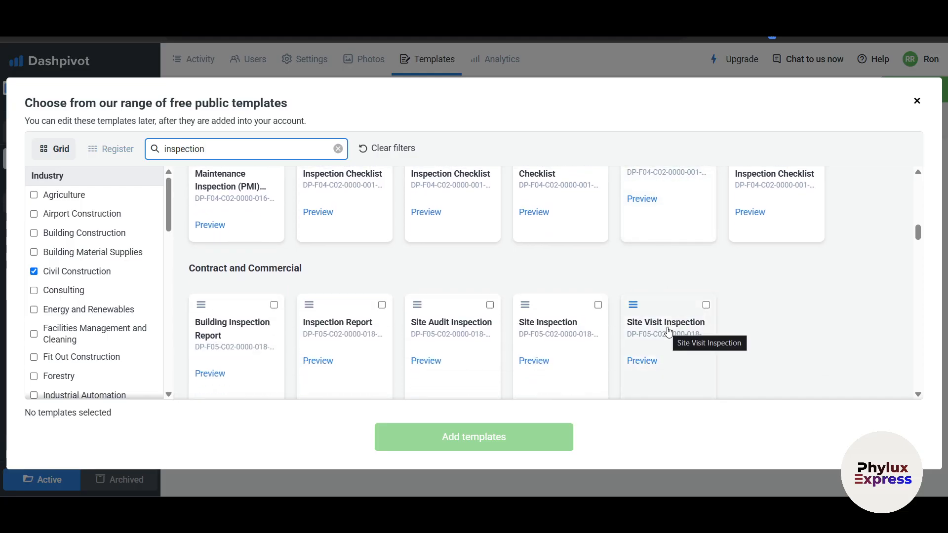
scroll(669, 331, down, 1)
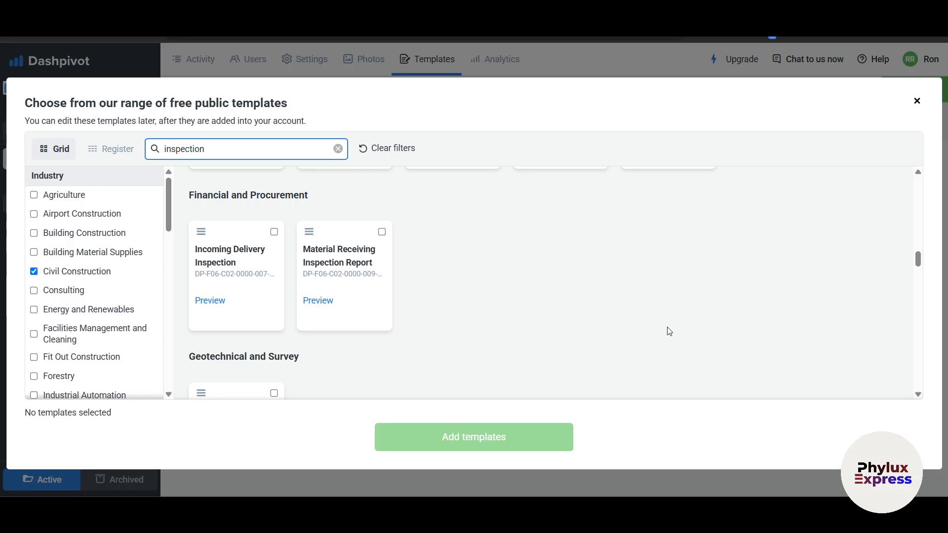
scroll(669, 332, down, 2)
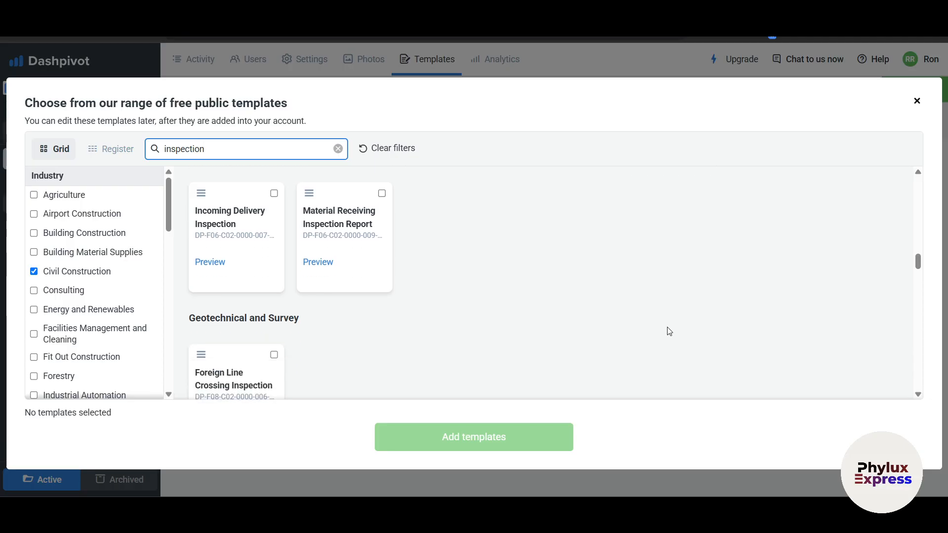
Close the public template library without adding anything, glance at the workspace list, then go to Home Folder.
click(917, 100)
click(62, 108)
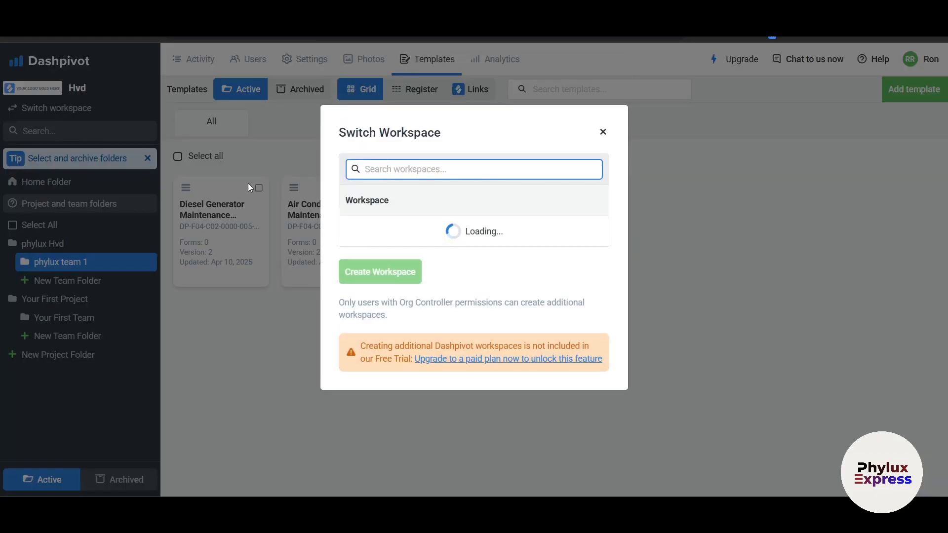
click(602, 131)
click(46, 182)
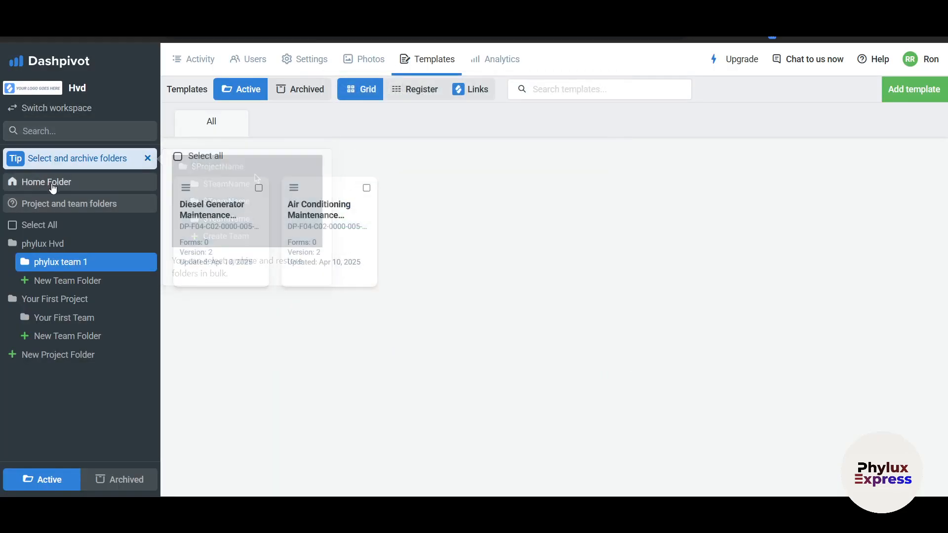